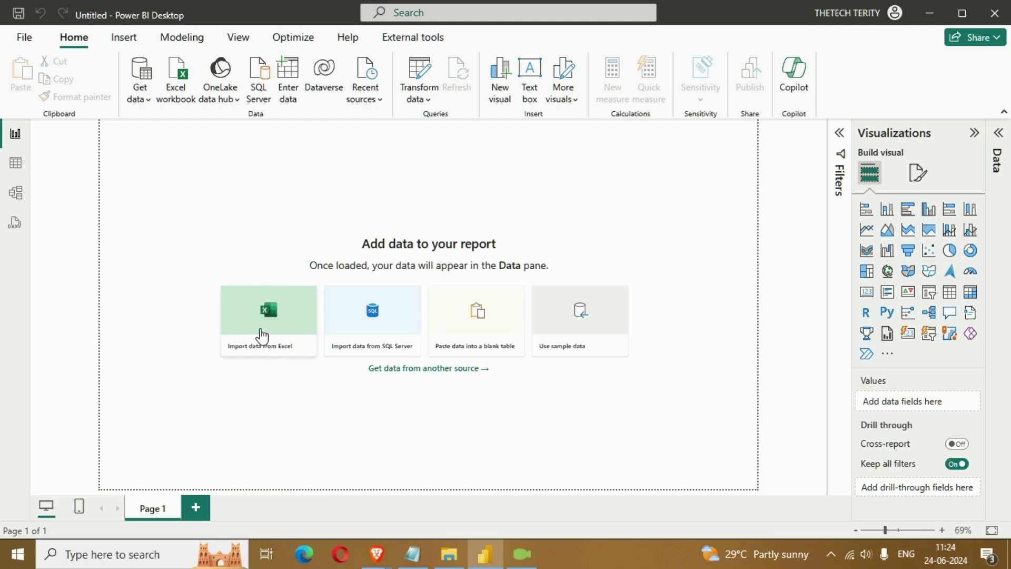
Import the BI Tools sheet from the DataVisualization Excel workbook and load it without transforming
click(257, 343)
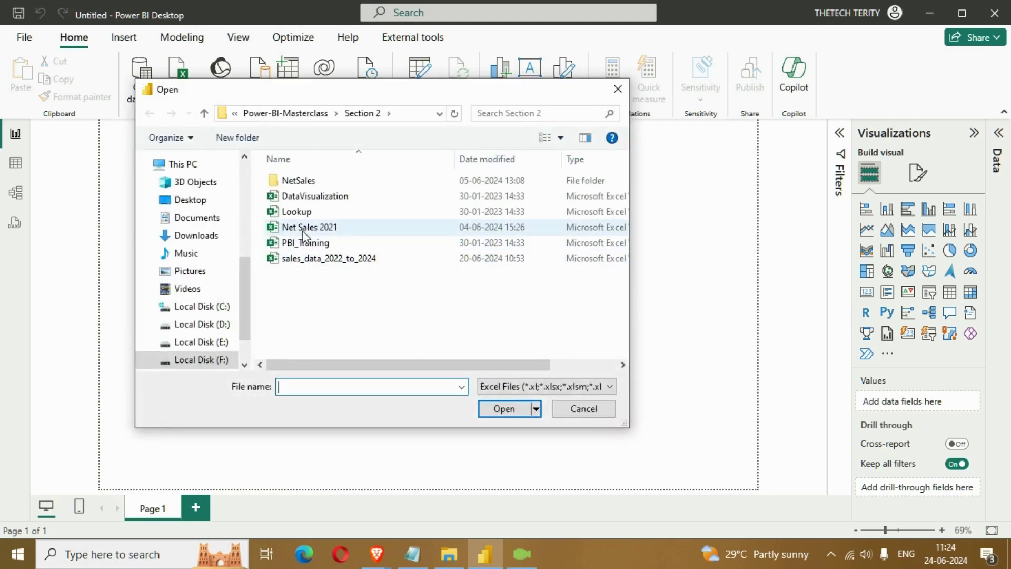
click(289, 198)
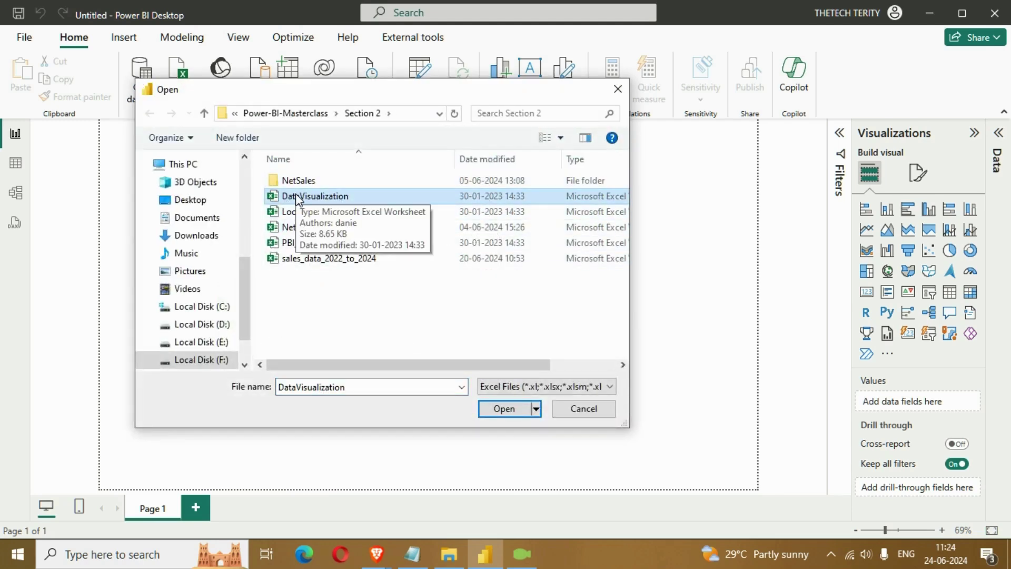
click(500, 409)
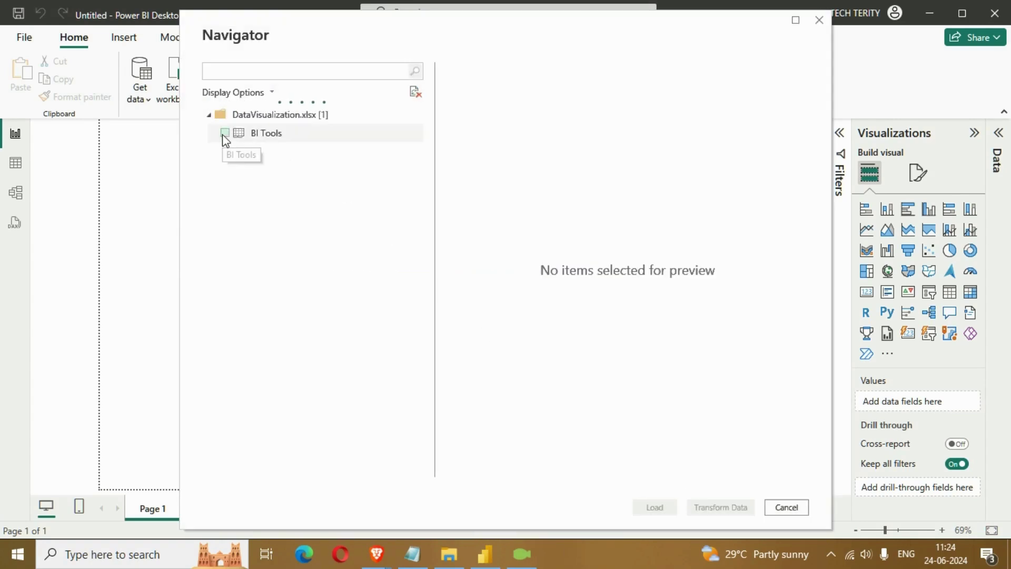
click(225, 133)
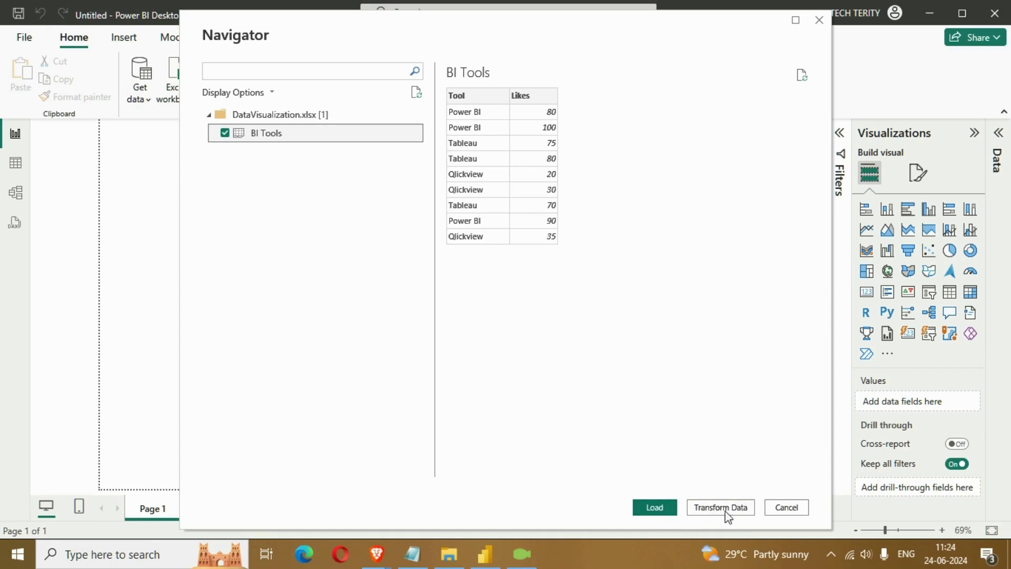
click(655, 509)
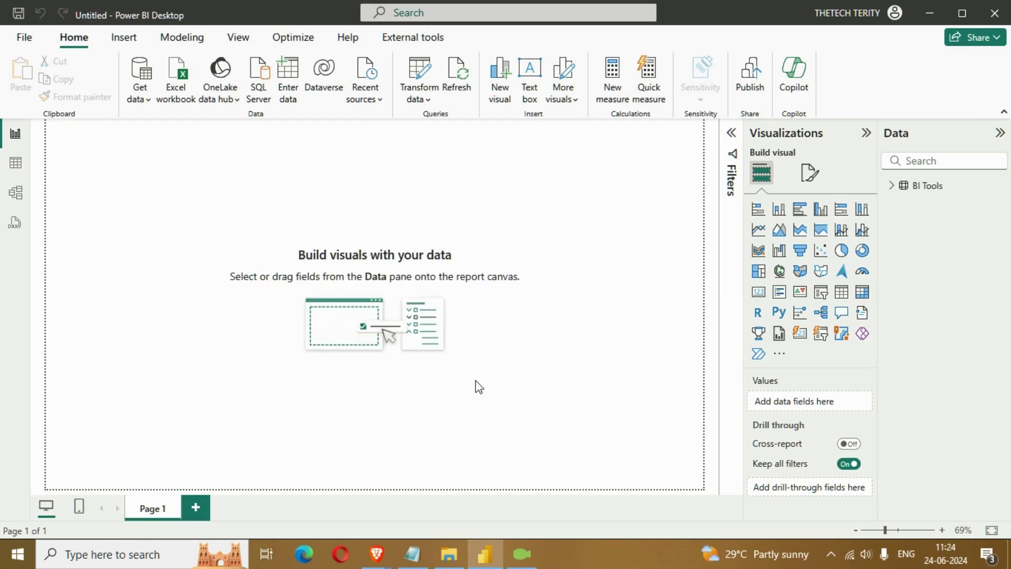
Add a table visual to the report page and fill it with the Tool and Likes fields from BI Tools
click(841, 296)
drag(144, 219, 501, 420)
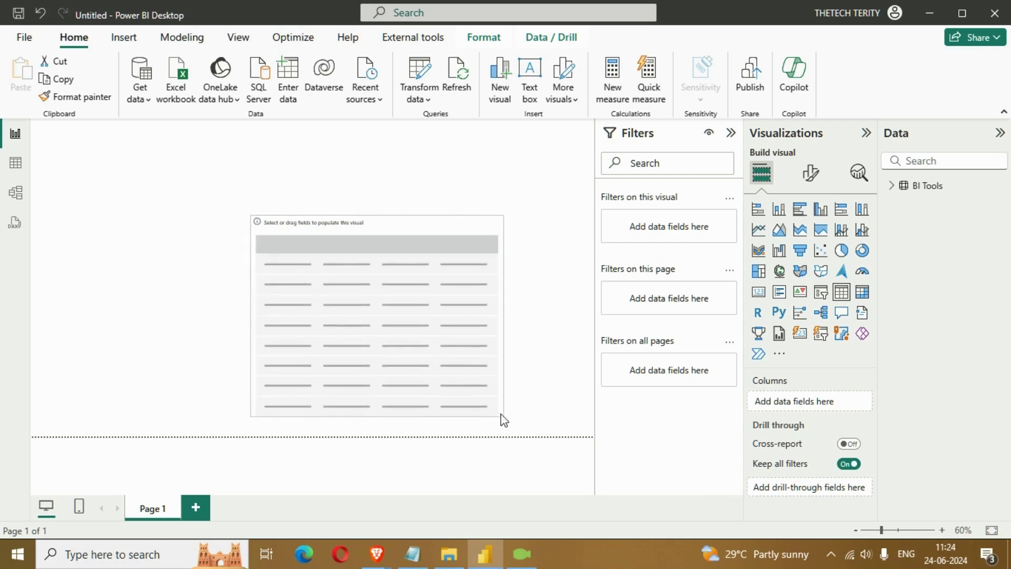
drag(460, 357, 413, 307)
click(892, 186)
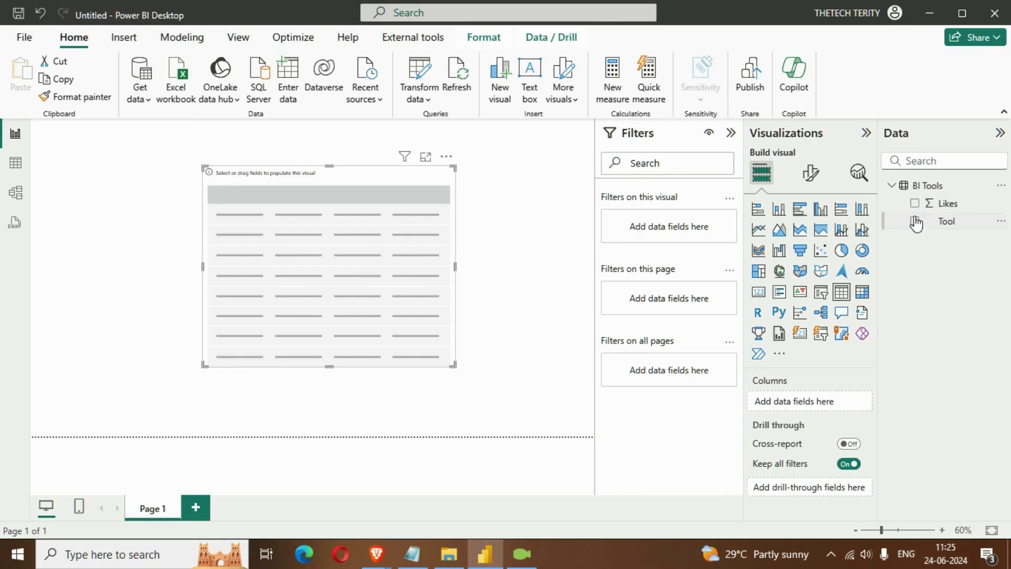
click(915, 221)
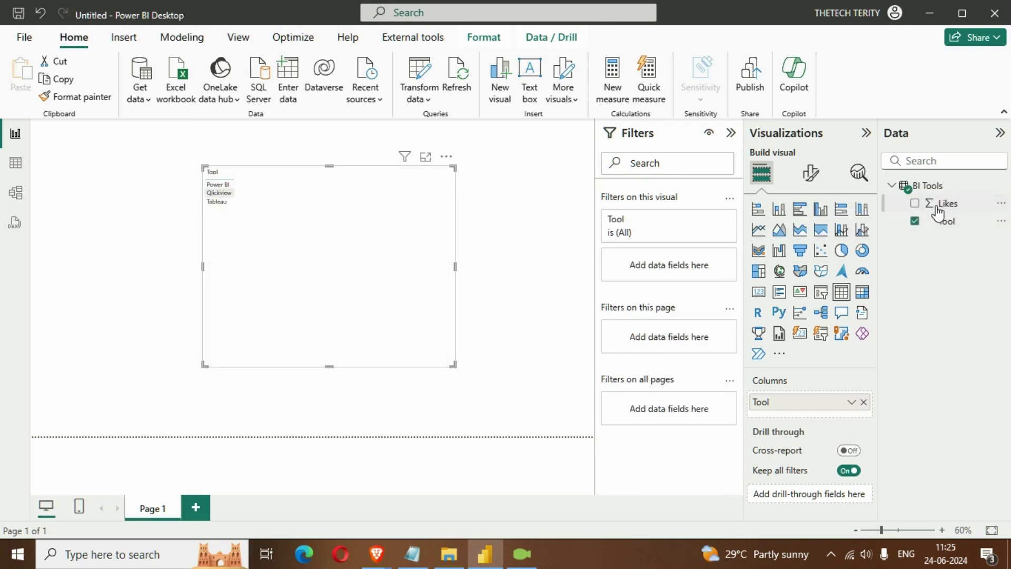
click(915, 204)
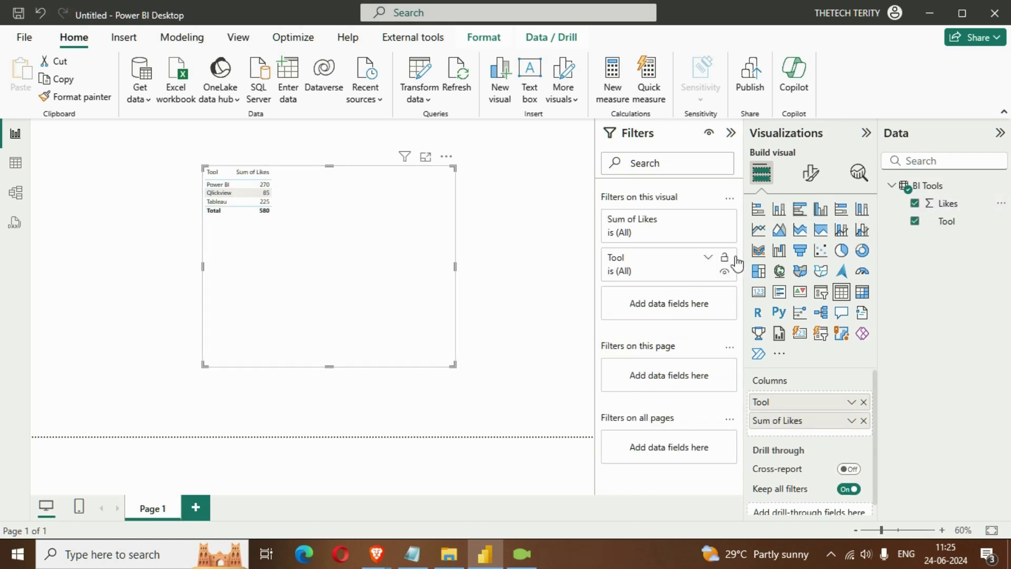
Increase the font size of the table visual's values to 17
click(811, 173)
click(802, 345)
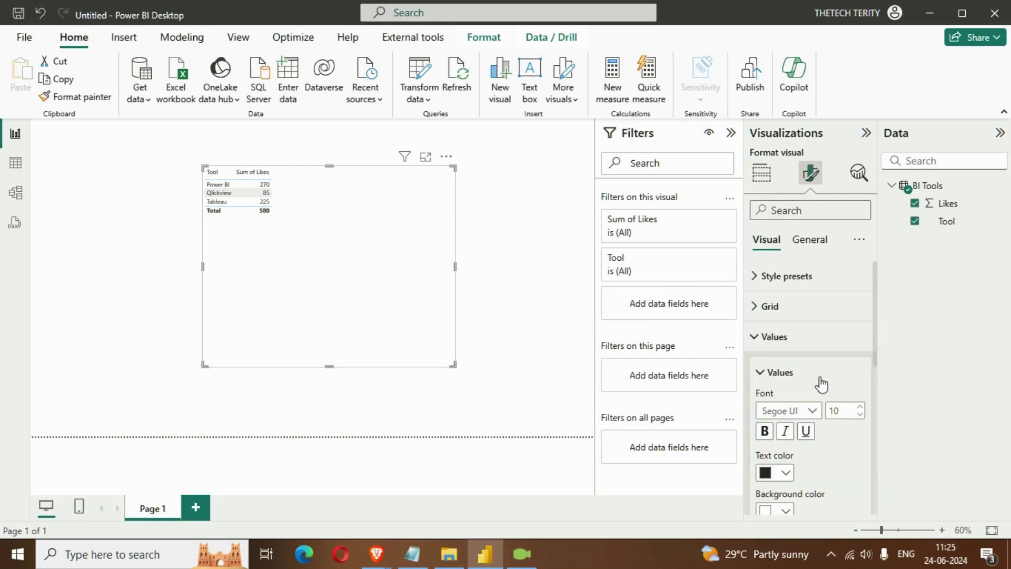
click(861, 409)
scroll(819, 442, down, 2)
click(862, 333)
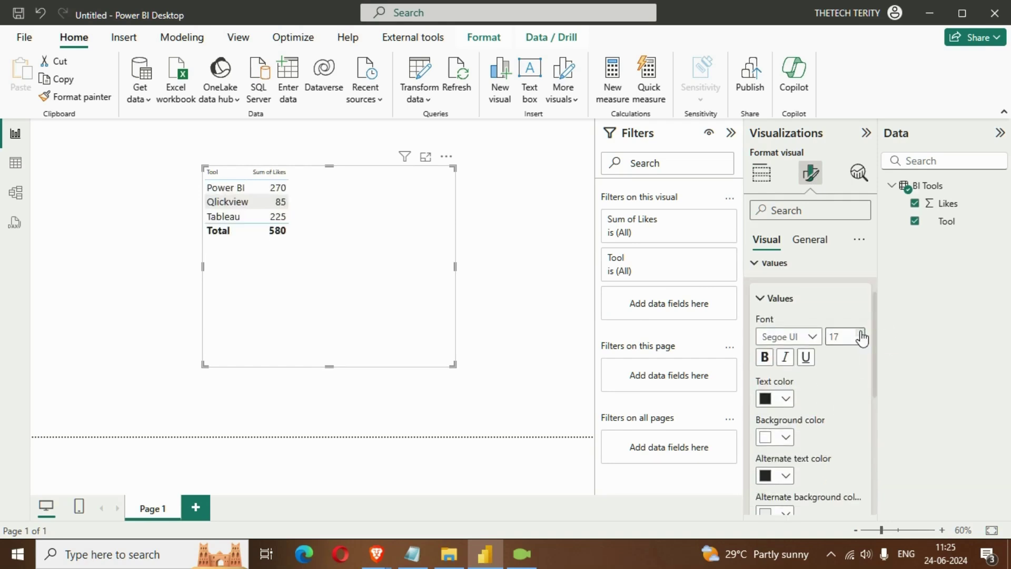
Format the table's column headers in bold at font size 17 and shrink the visual around its contents
scroll(836, 398, down, 5)
click(808, 374)
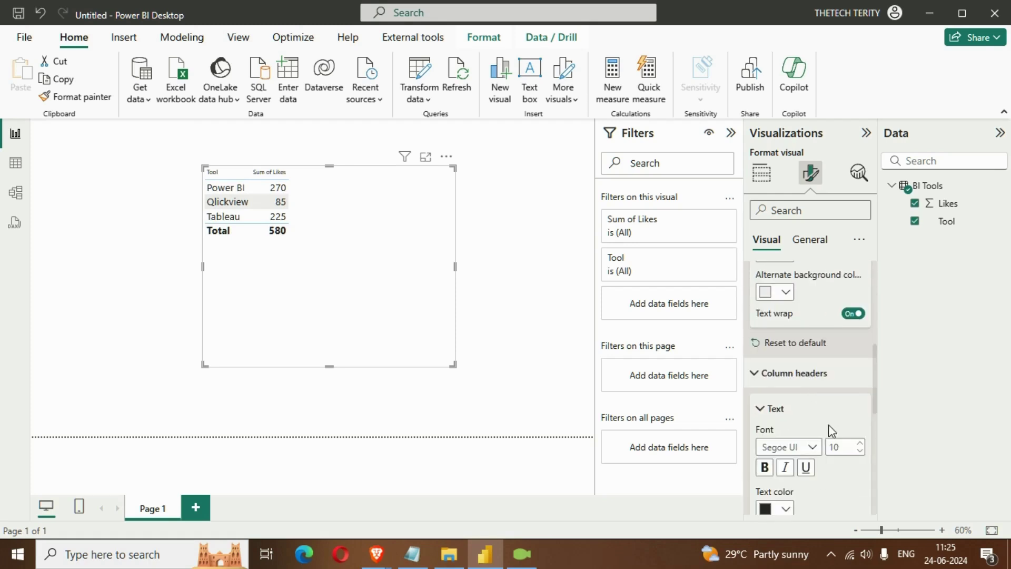
click(860, 443)
click(765, 467)
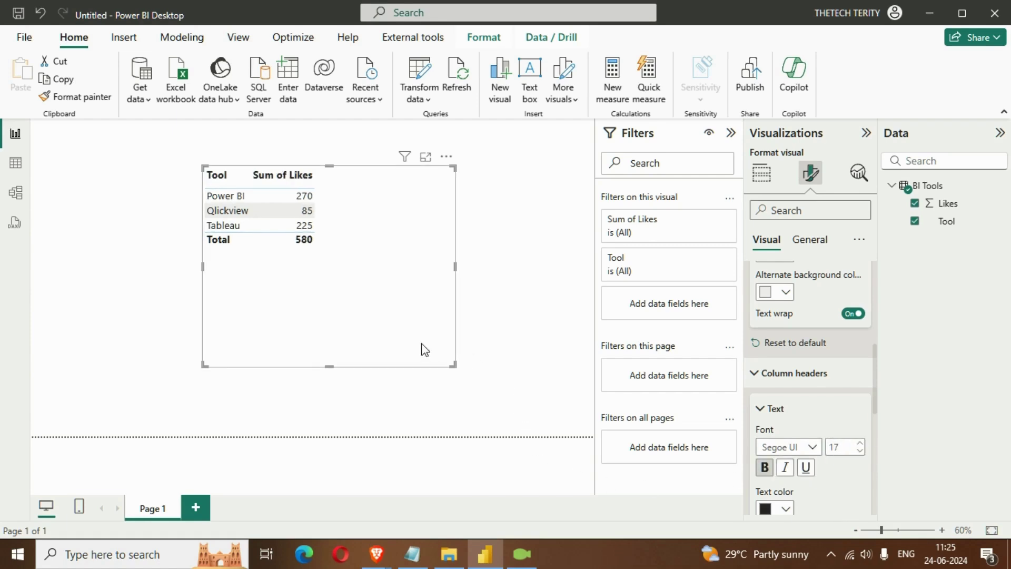
drag(453, 364, 358, 278)
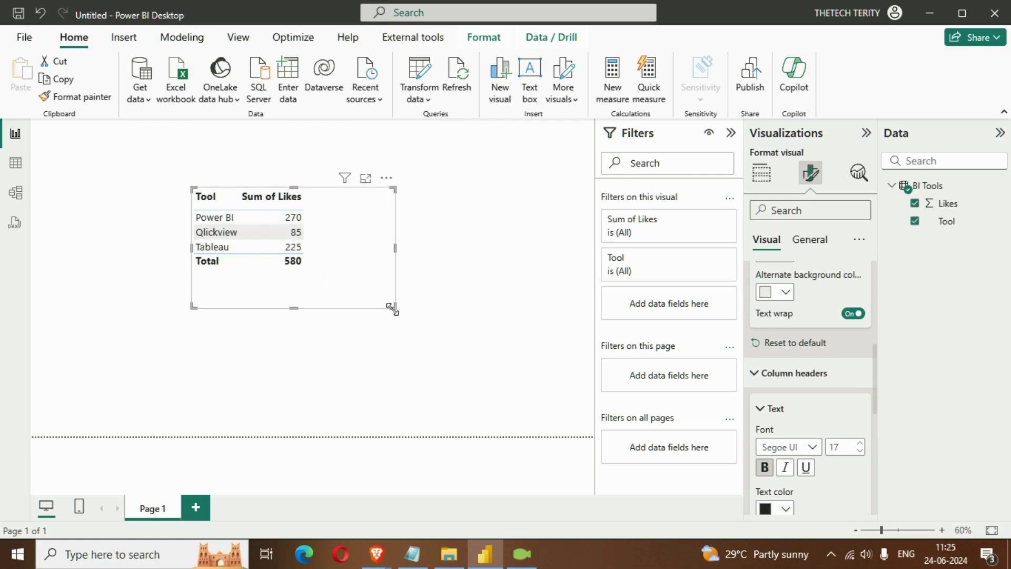
drag(393, 307, 324, 303)
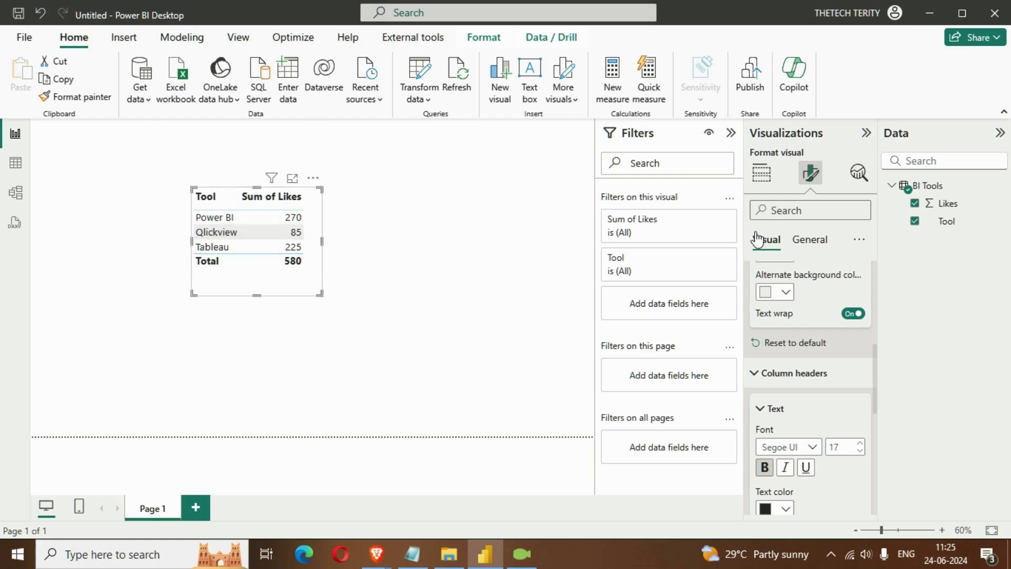
Set the Likes column in the table visual to Don't summarize
click(767, 180)
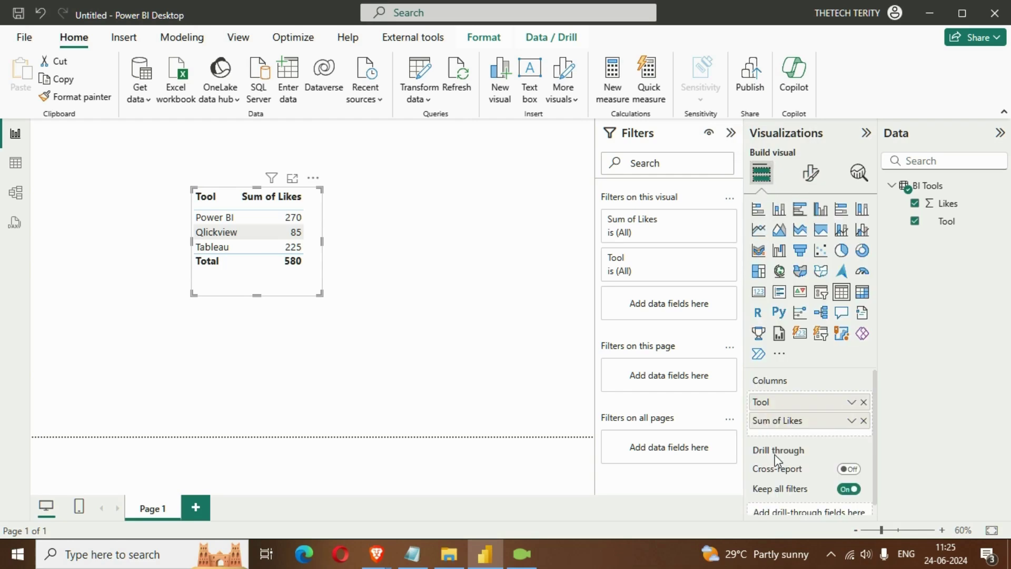
click(850, 421)
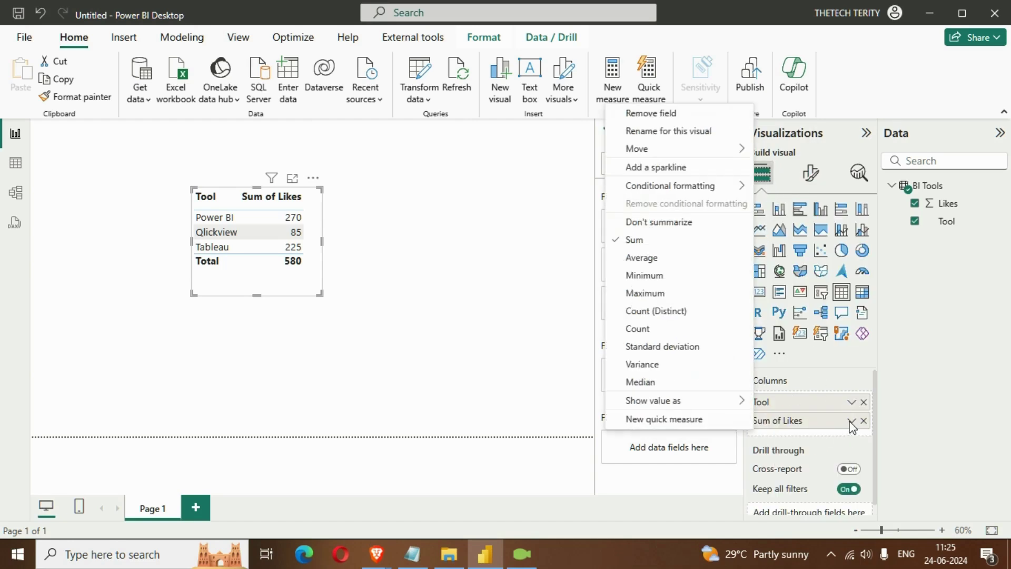
click(645, 221)
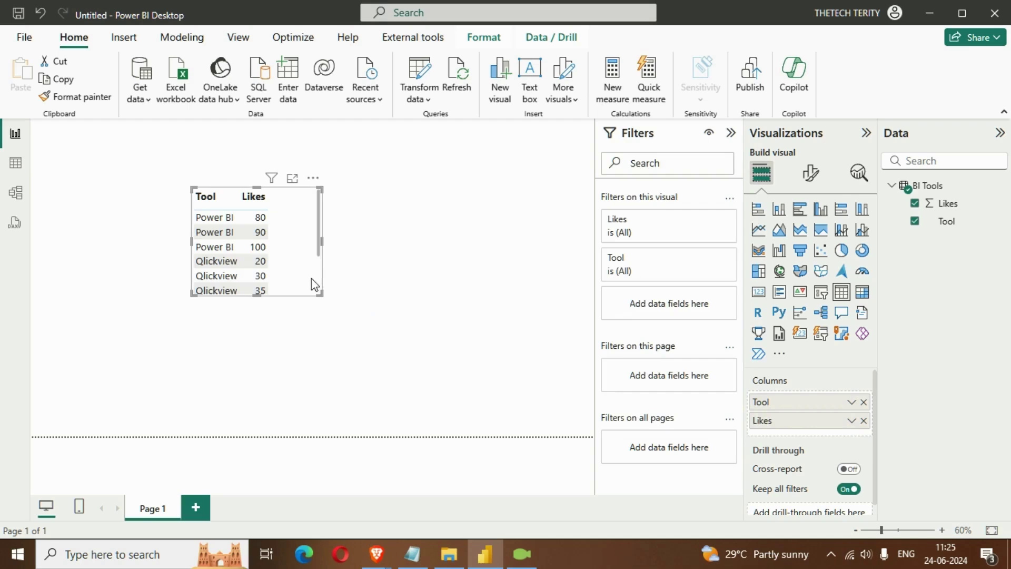
Resize the table visual so all its rows fit in a narrow frame and move it toward the page's upper-left area
drag(320, 293, 383, 383)
drag(337, 323, 261, 295)
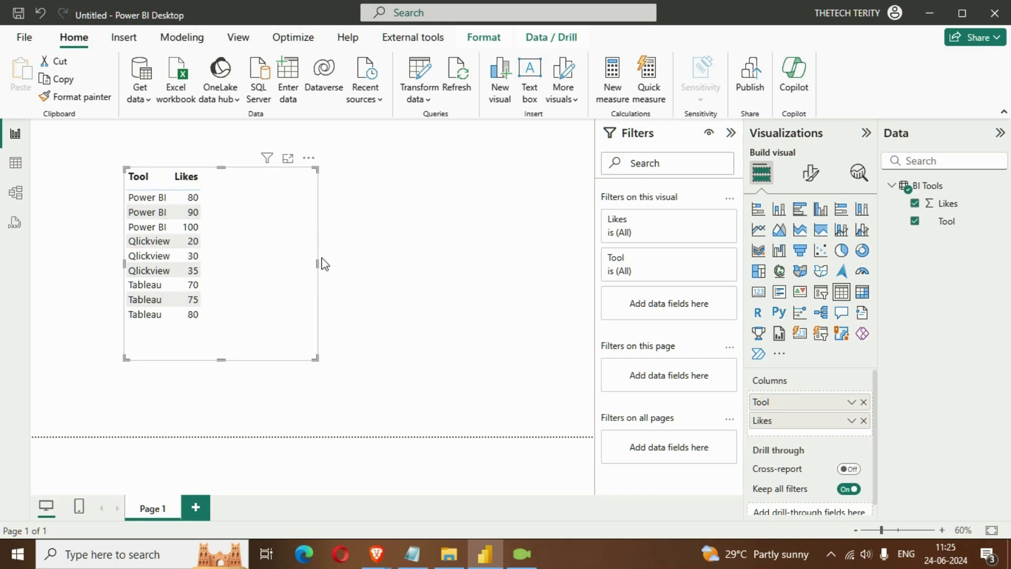
drag(317, 264, 261, 265)
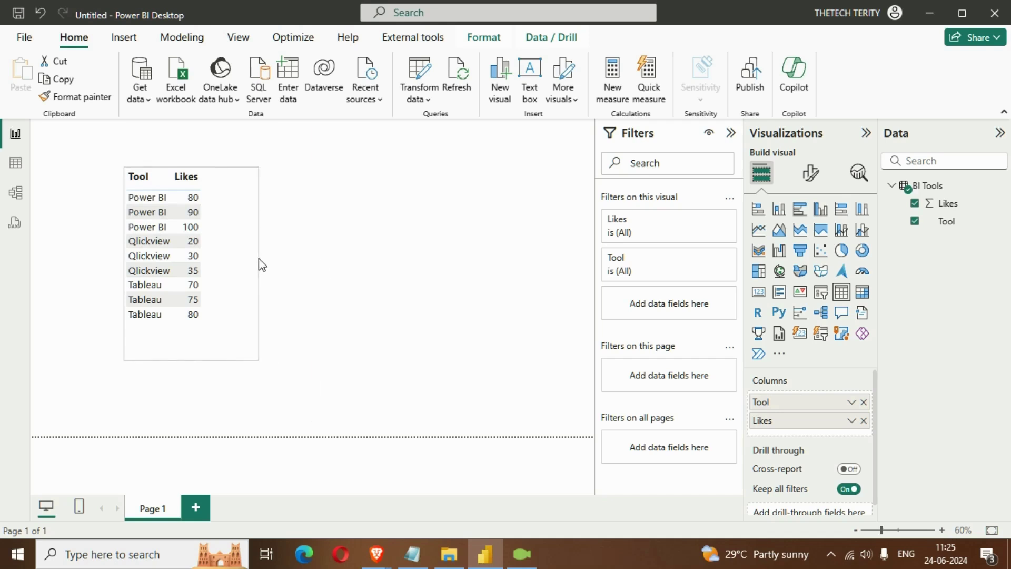
Create a new measure in the BI Tools table, name it Rank in an enlarged formula editor, and begin an indented second line
right_click(940, 188)
key(Escape)
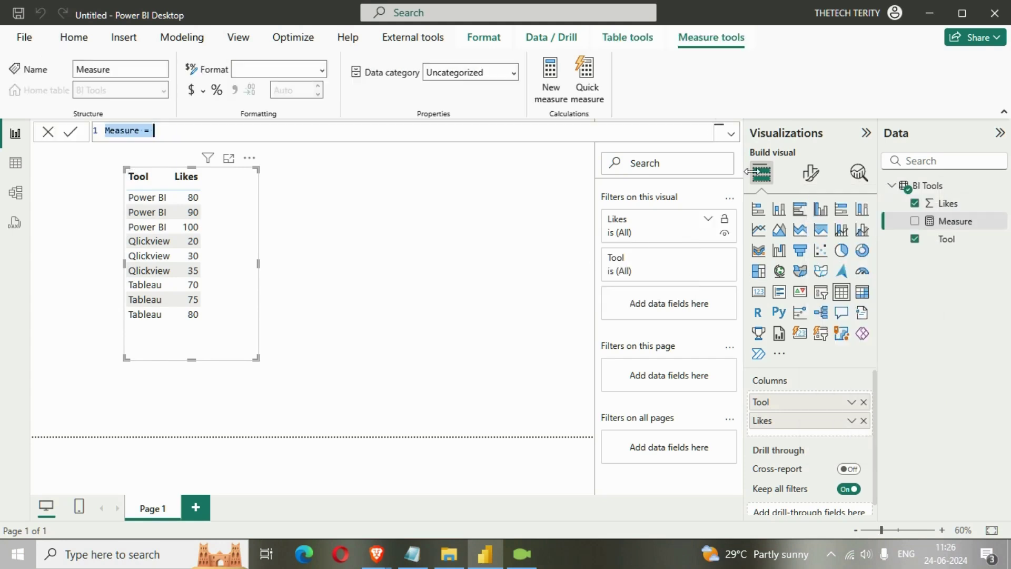
click(731, 134)
scroll(586, 242, up, 2)
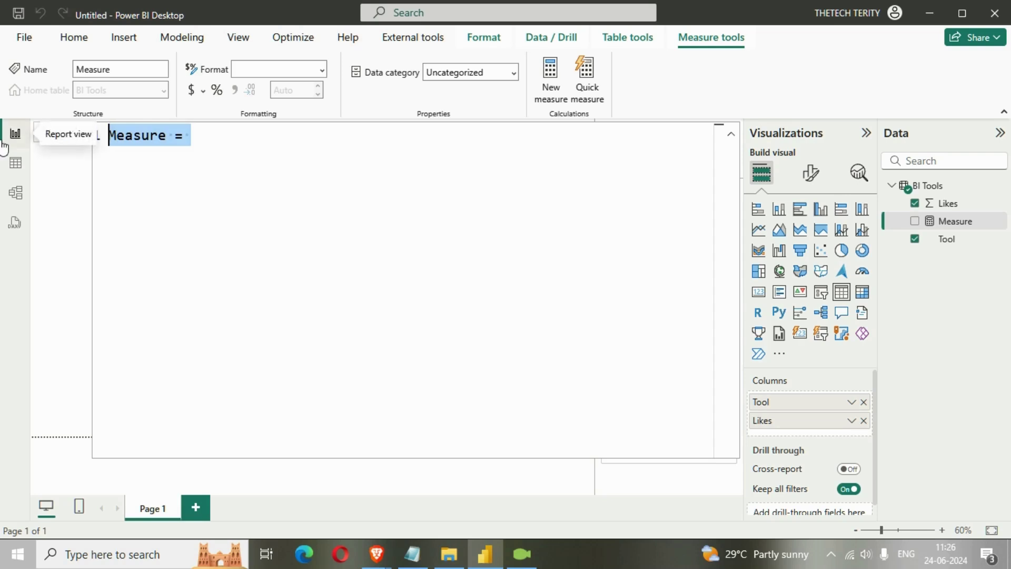
text(Rank )
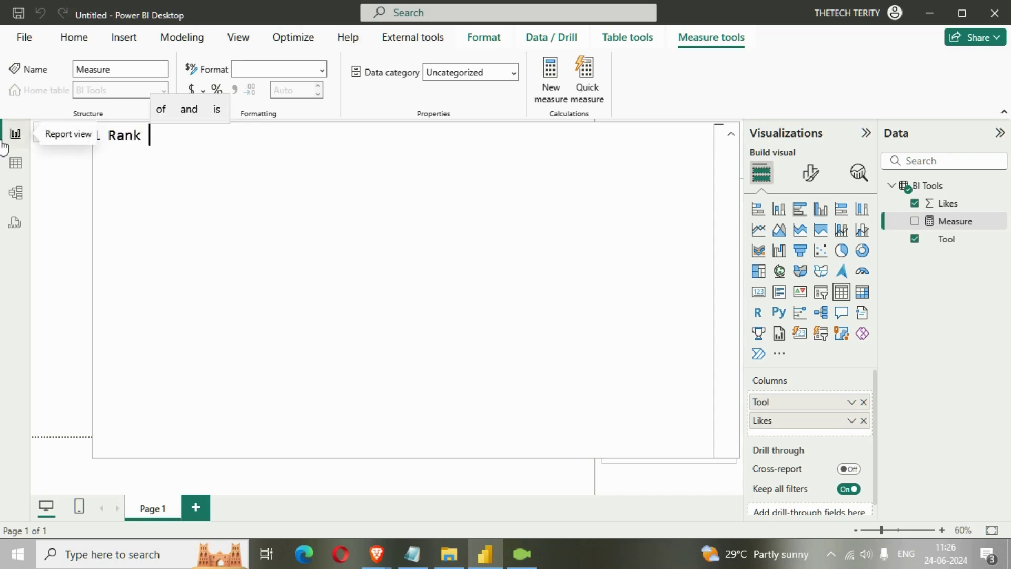
text(=)
key(shift+Return)
key(Tab)
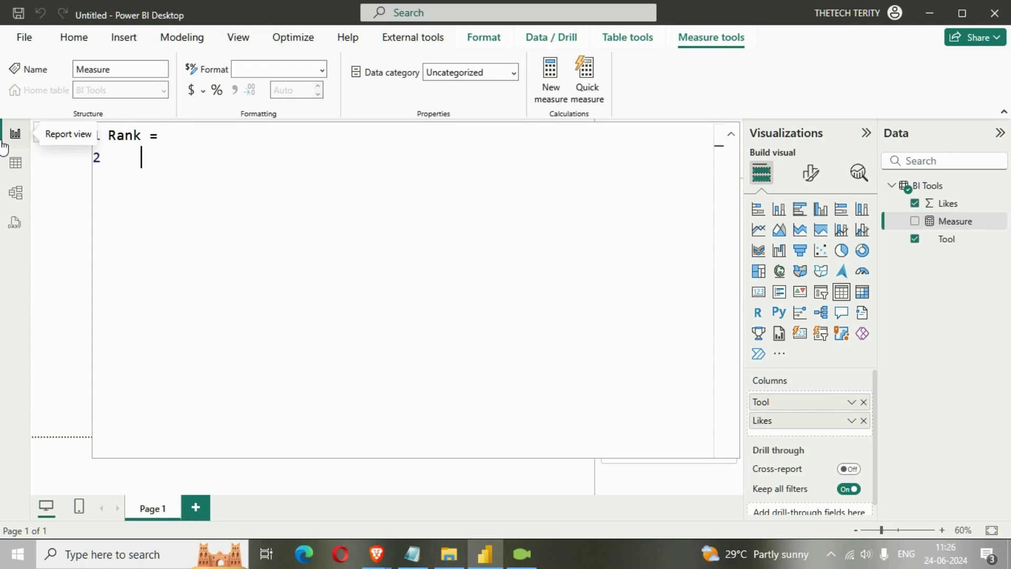
Begin the Rank formula with RANKX over ALLSELECTED of the 'BI Tools' table
text(RAN)
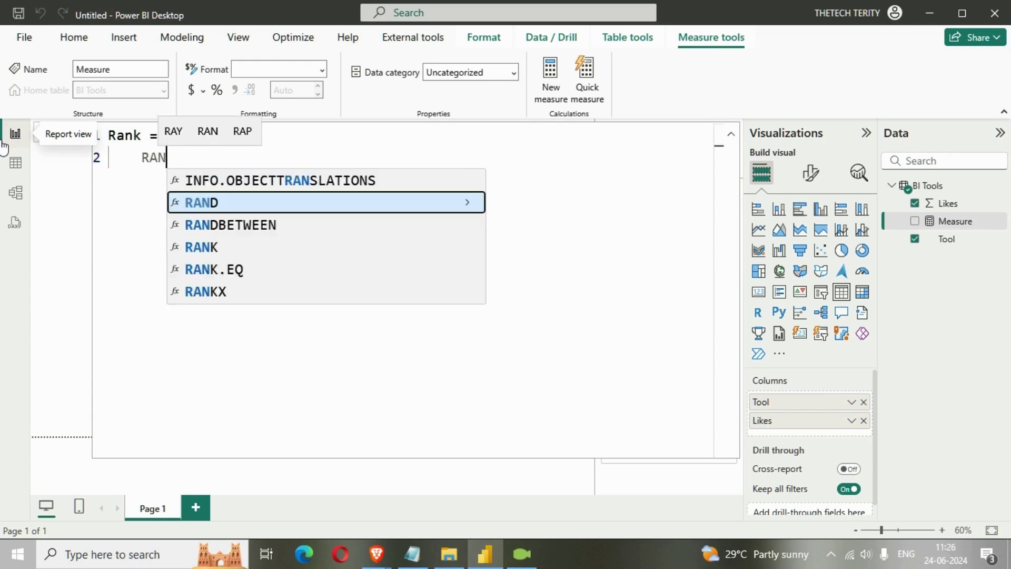
text(KX()
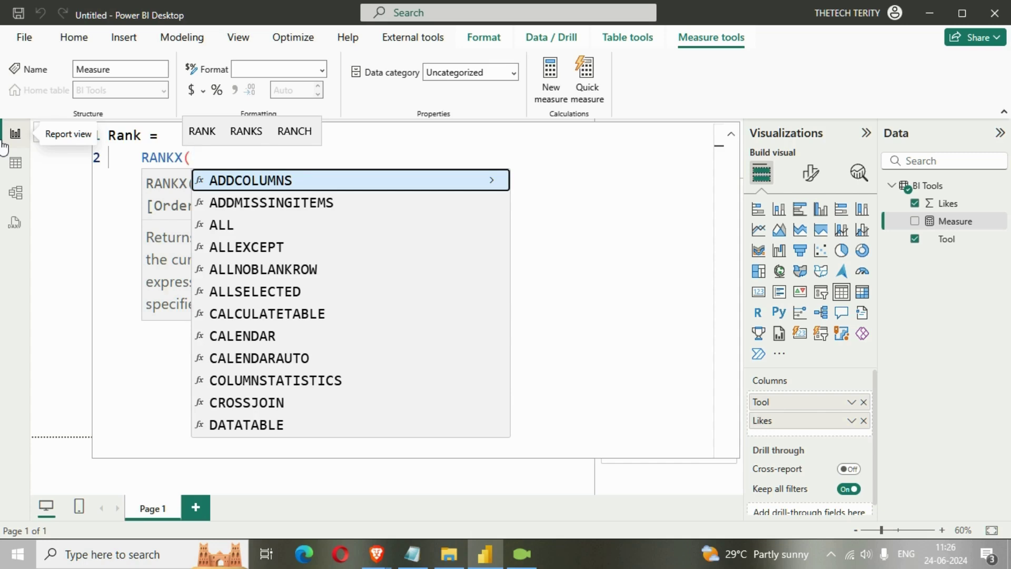
key(BackSpace)
text((A)
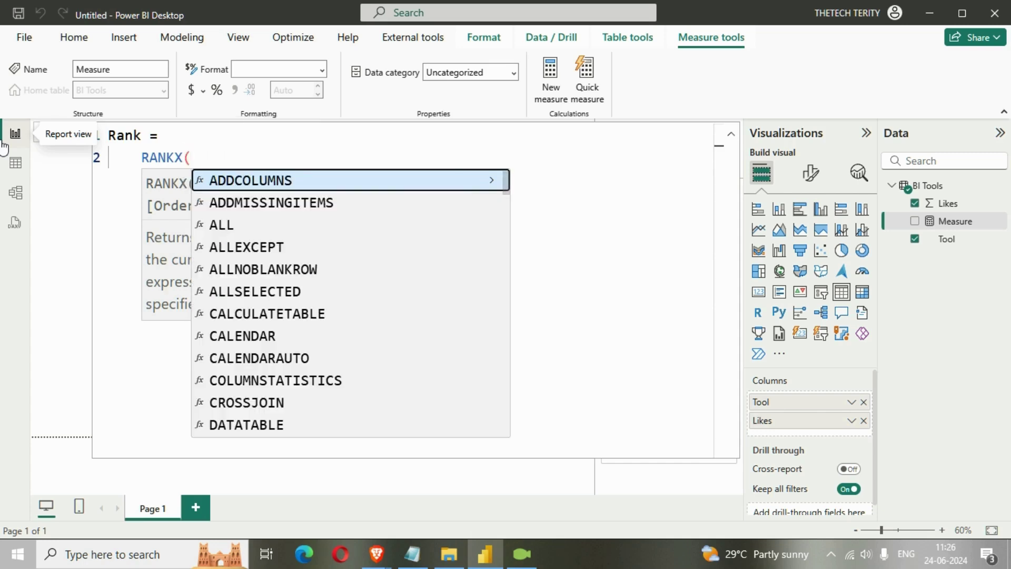
text(LLSE)
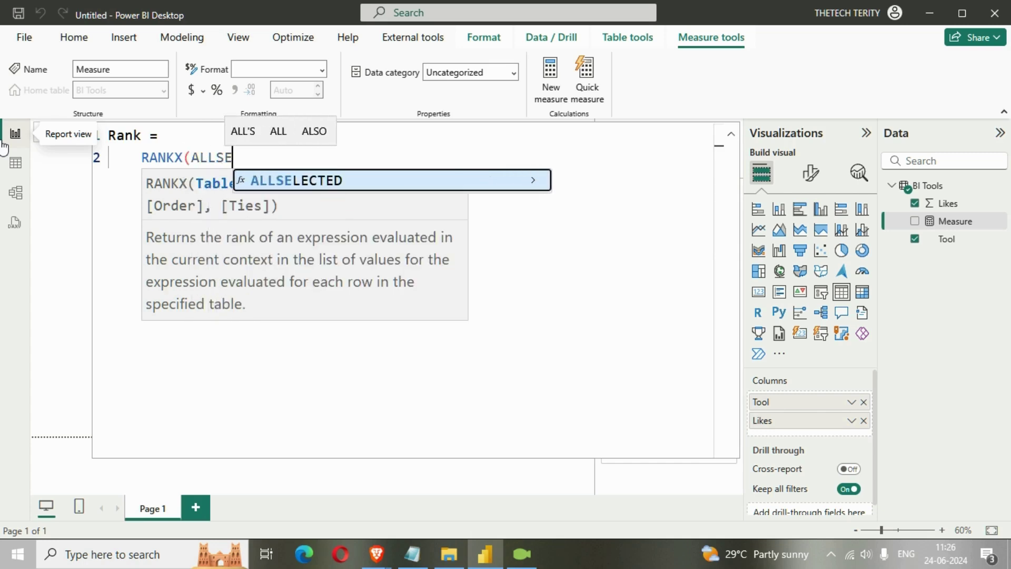
key(Tab)
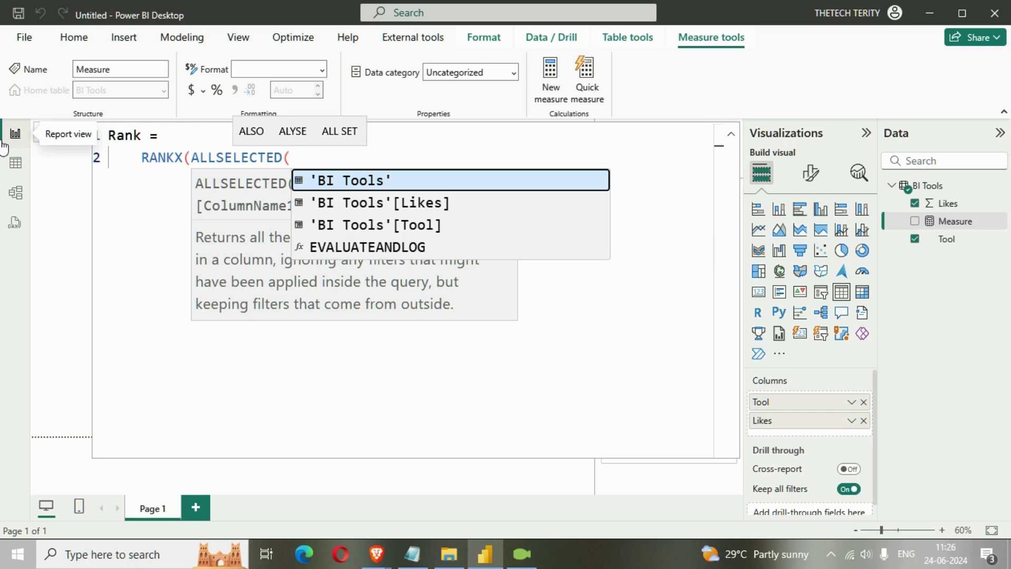
text('BI)
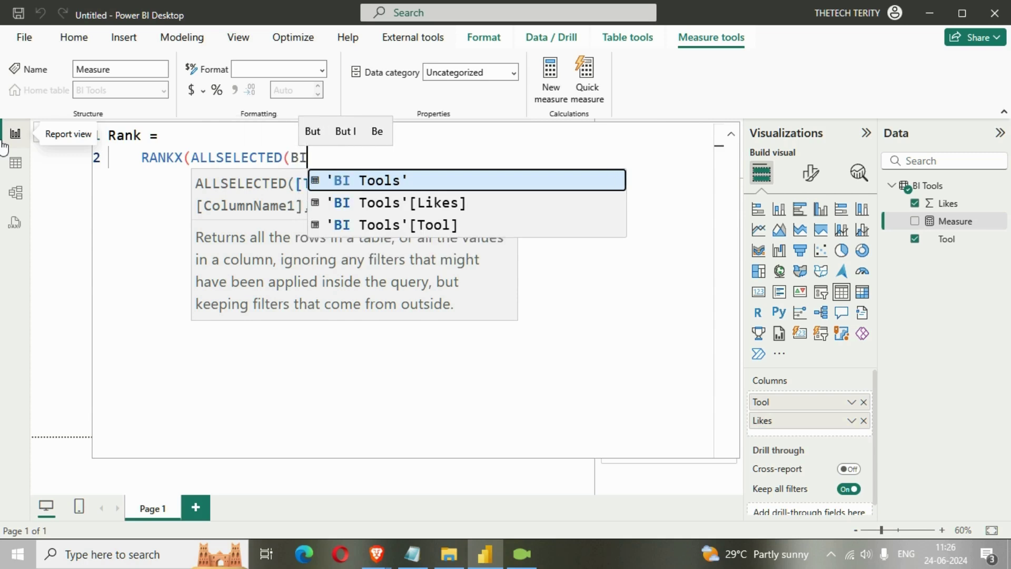
key(Tab)
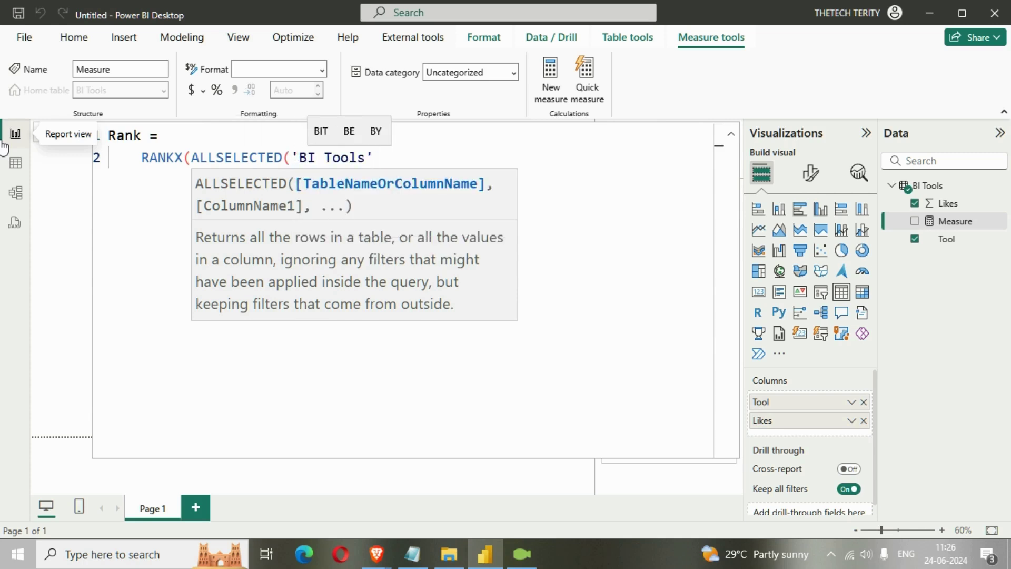
Close ALLSELECTED and add CALCULATE(SUM('BI Tools'[Likes])) as the RANKX expression in the Rank formula
text(),CAL)
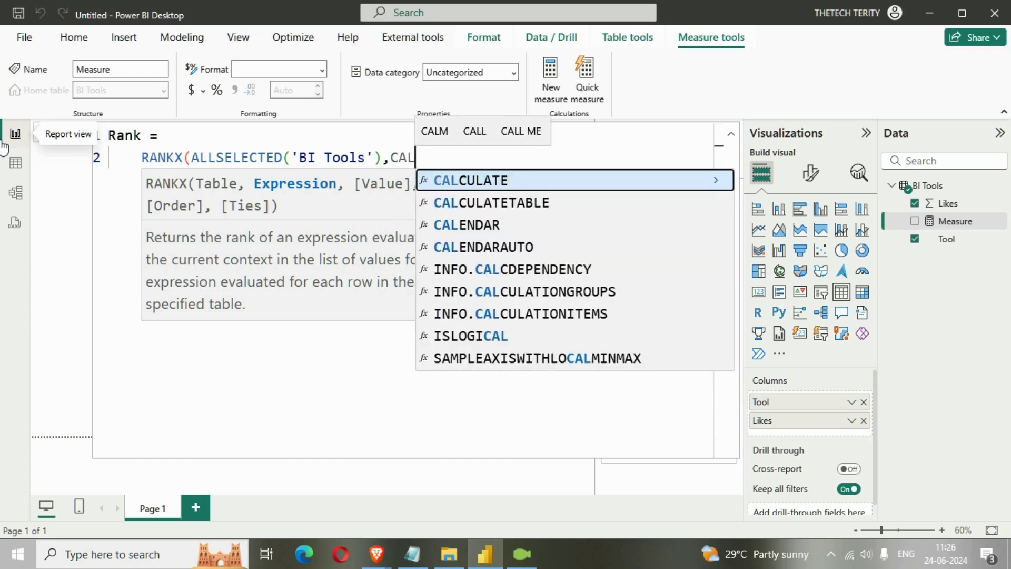
key(Tab)
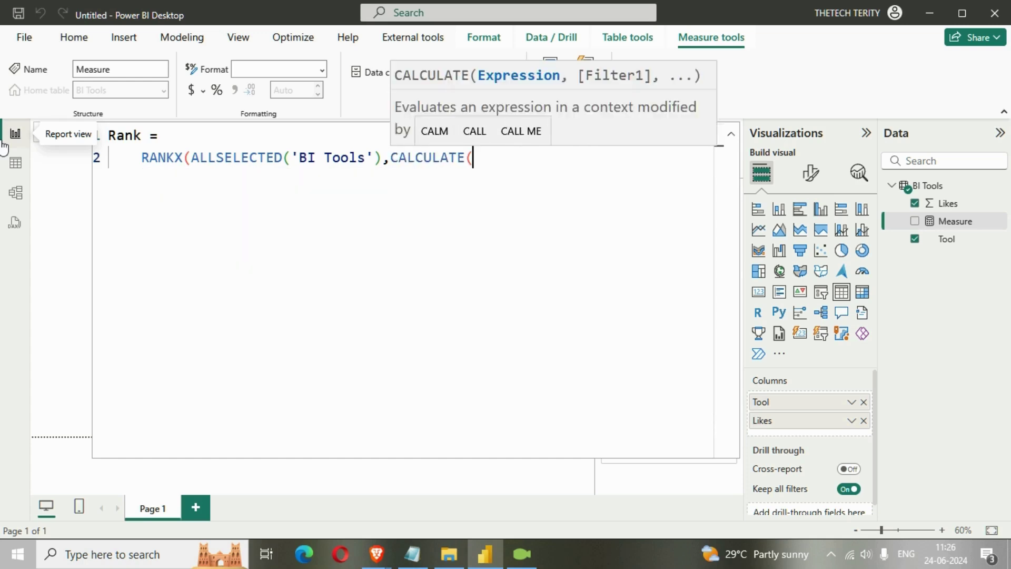
text(SUM)
key(Tab)
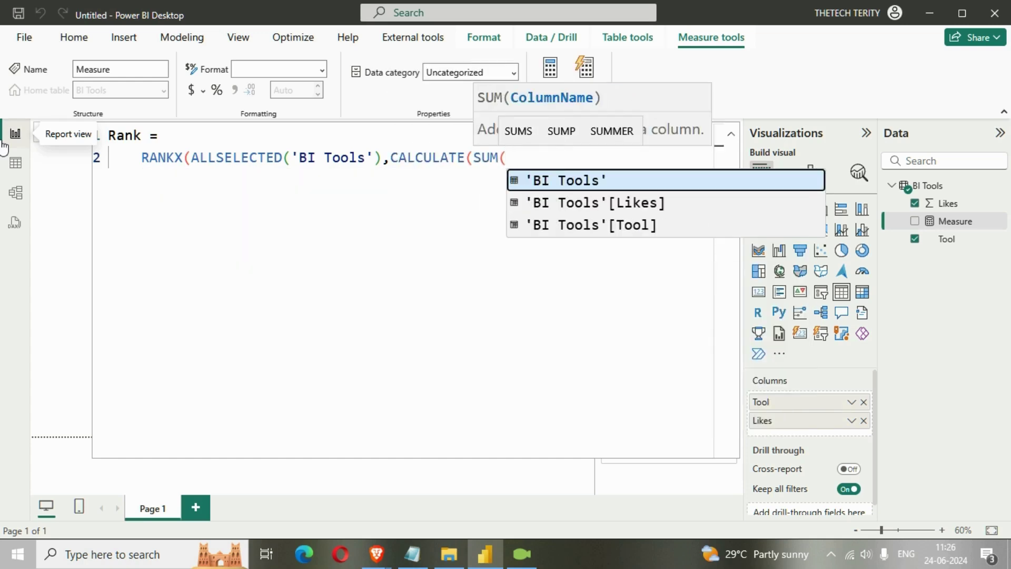
key(Down)
key(Tab)
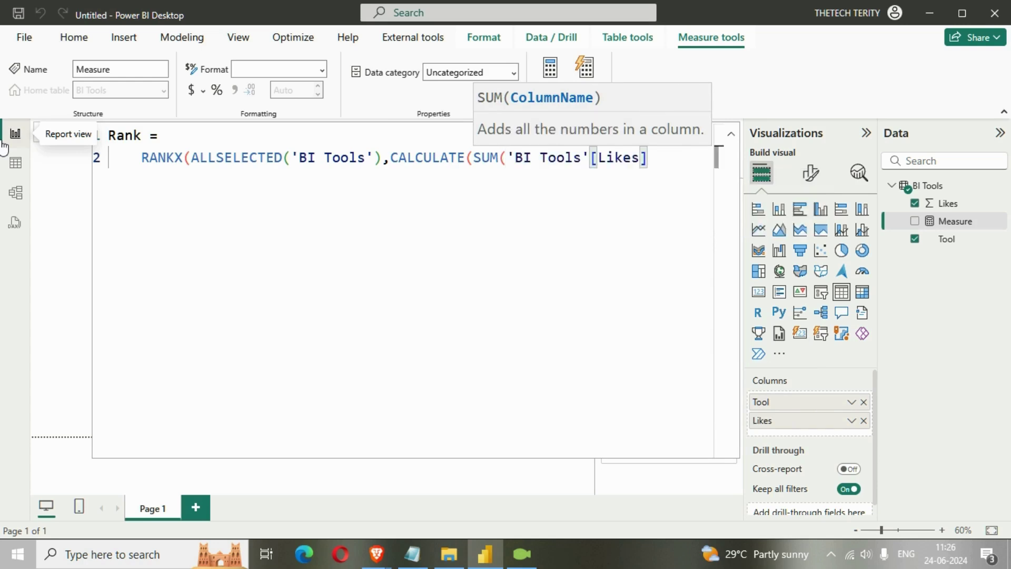
text())
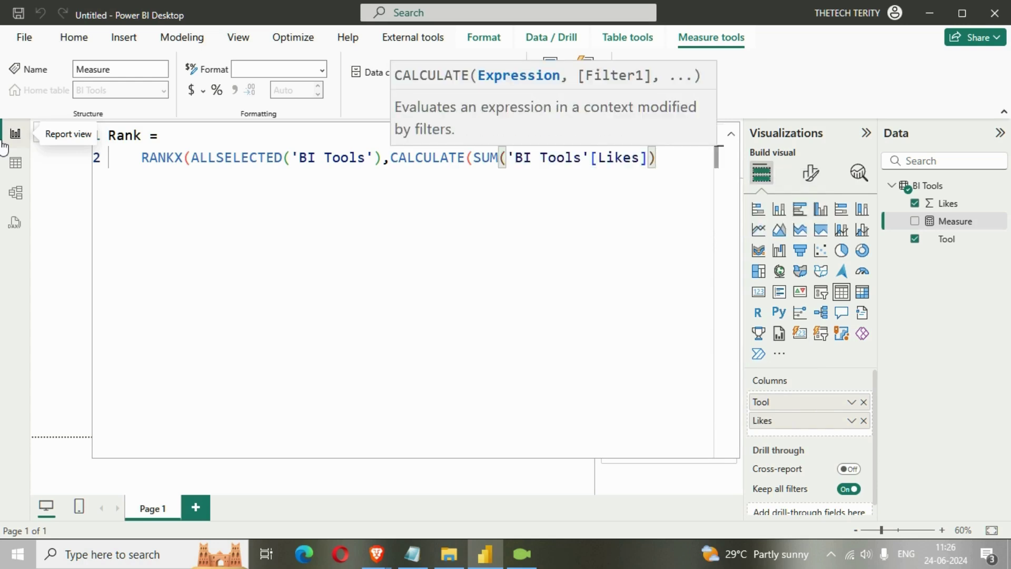
text())
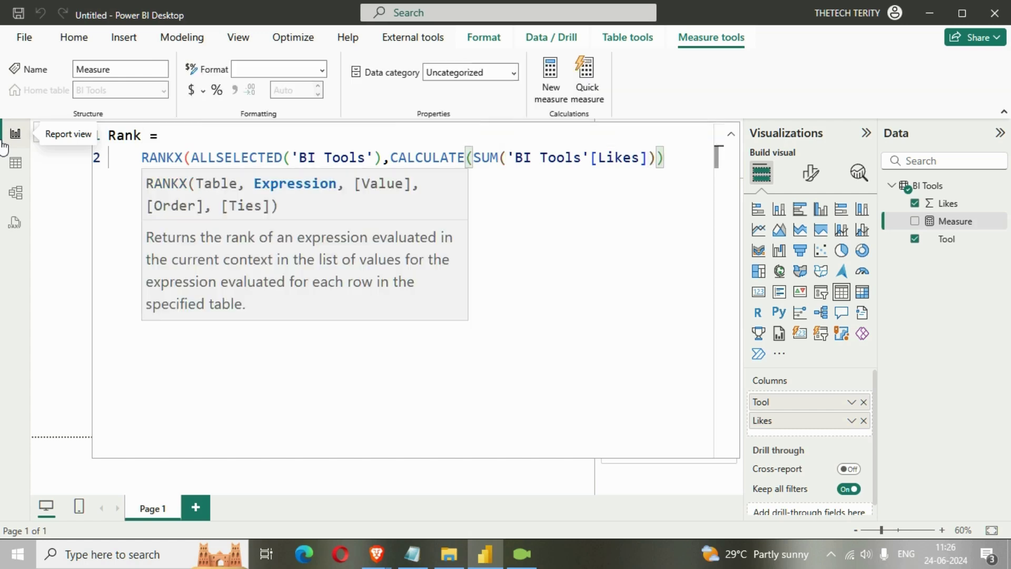
Finish the Rank formula with the Value argument left blank, DESC order and Dense ties, and commit the measure
text(,)
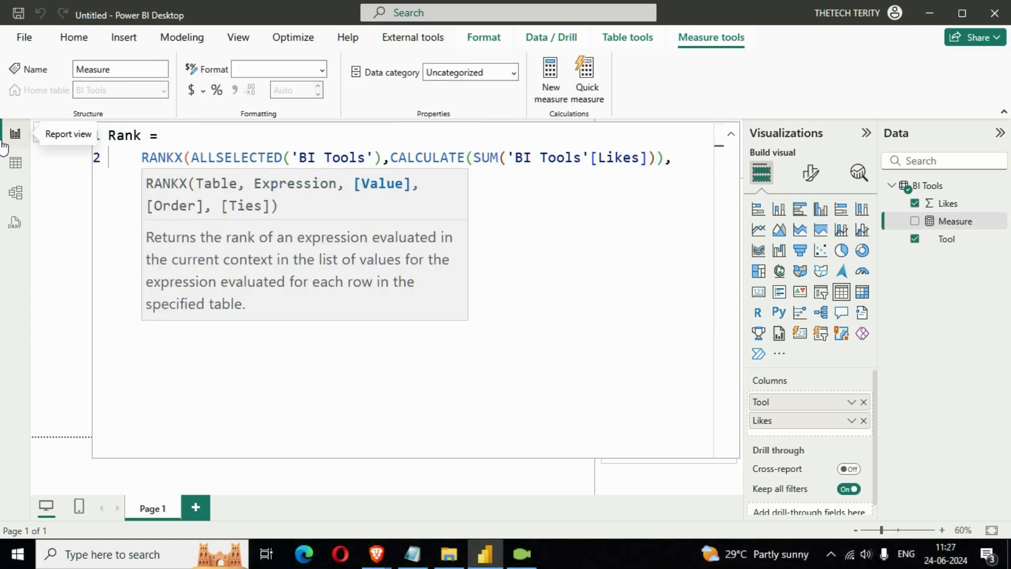
text(,)
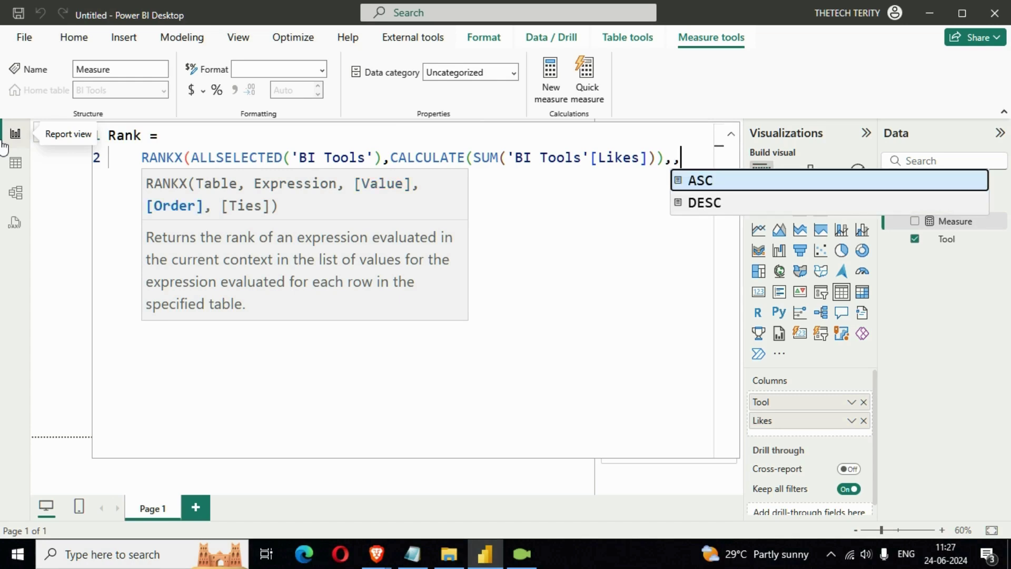
key(Down)
key(Escape)
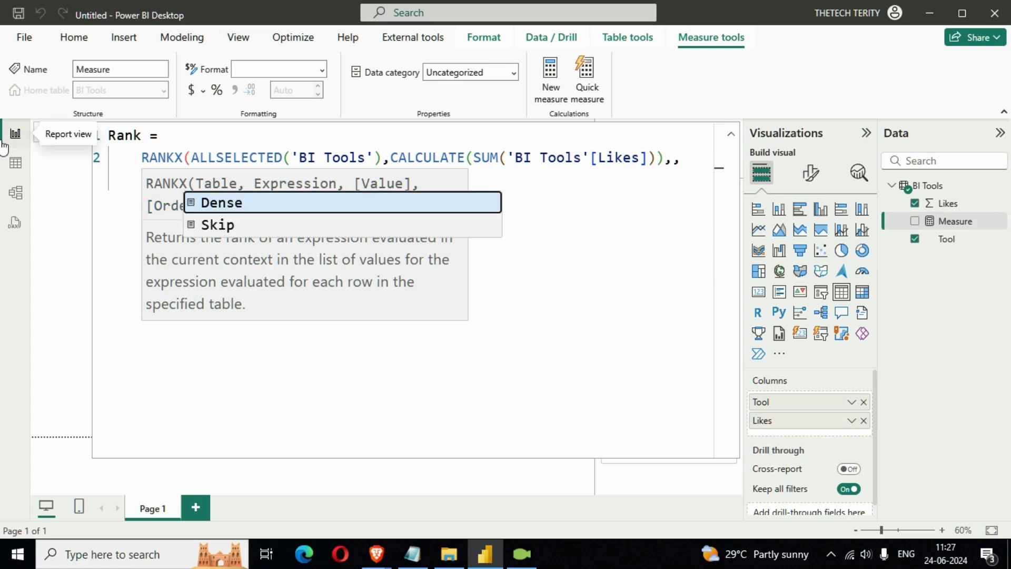
key(Escape)
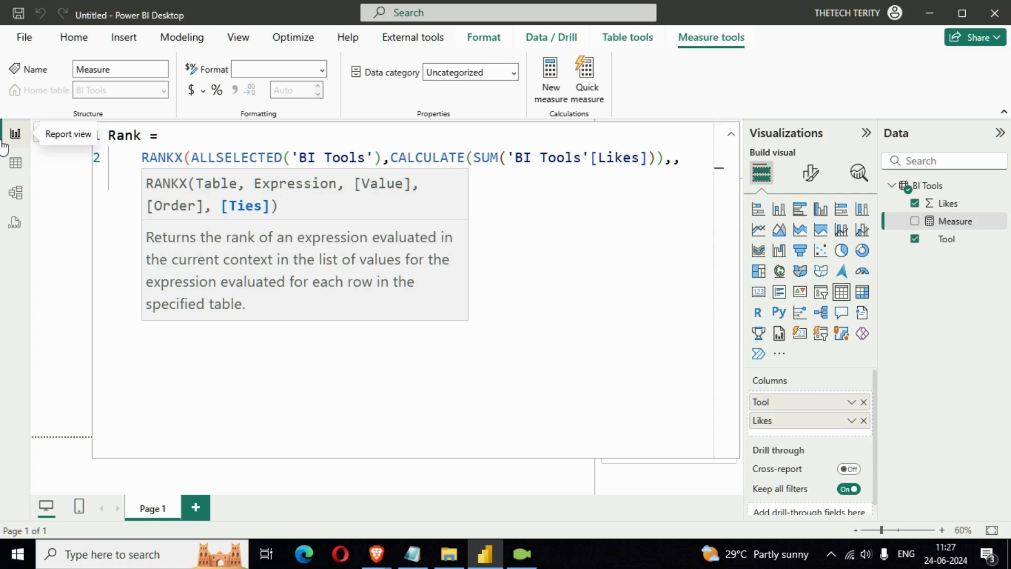
text(DESC,Dense))
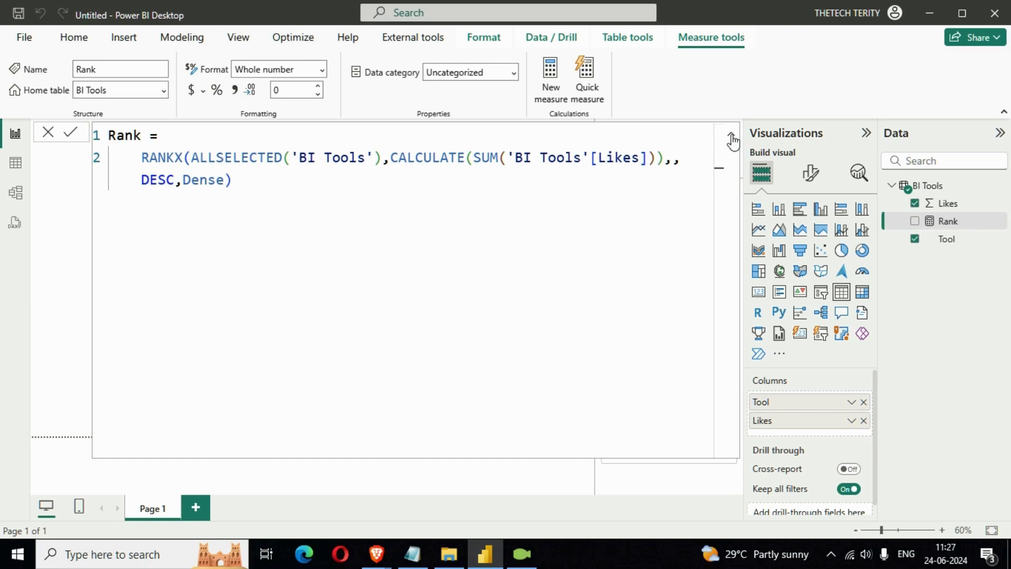
Add the Rank measure to the table visual and enlarge the visual's frame
click(232, 269)
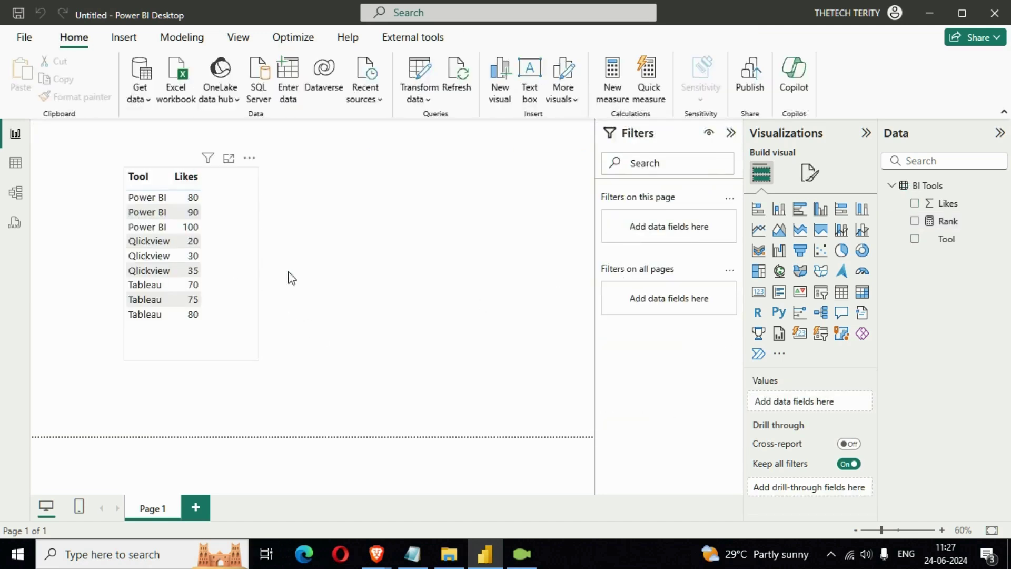
click(915, 221)
drag(257, 359, 327, 371)
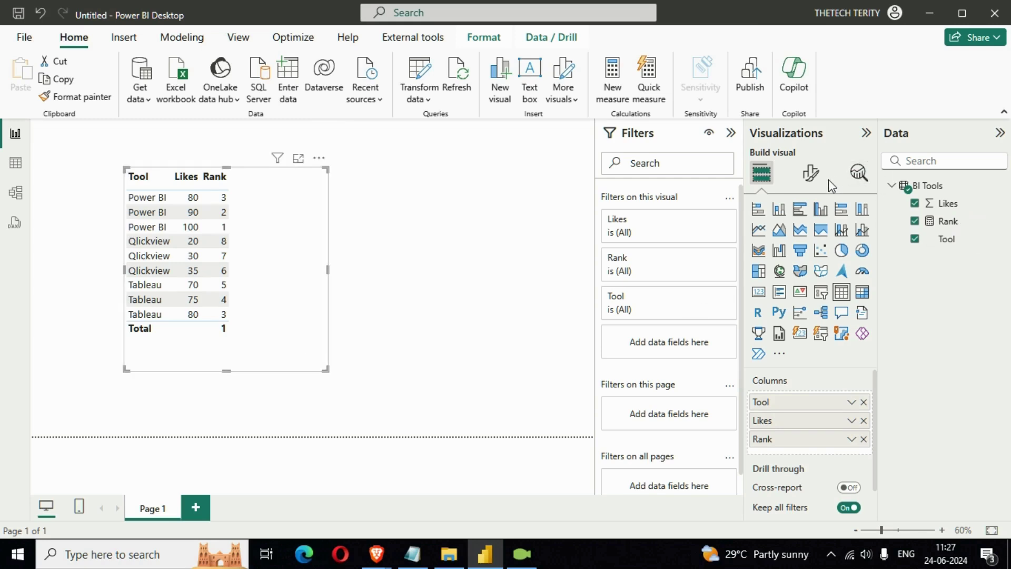
Set the font size of the table visual's values and column headers to 22
click(813, 177)
click(804, 342)
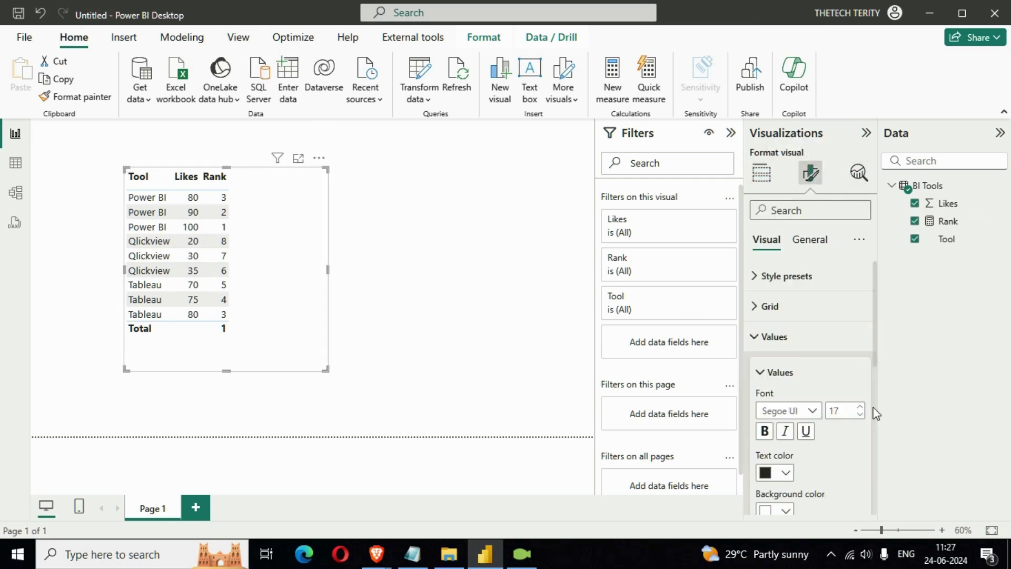
click(858, 410)
click(857, 410)
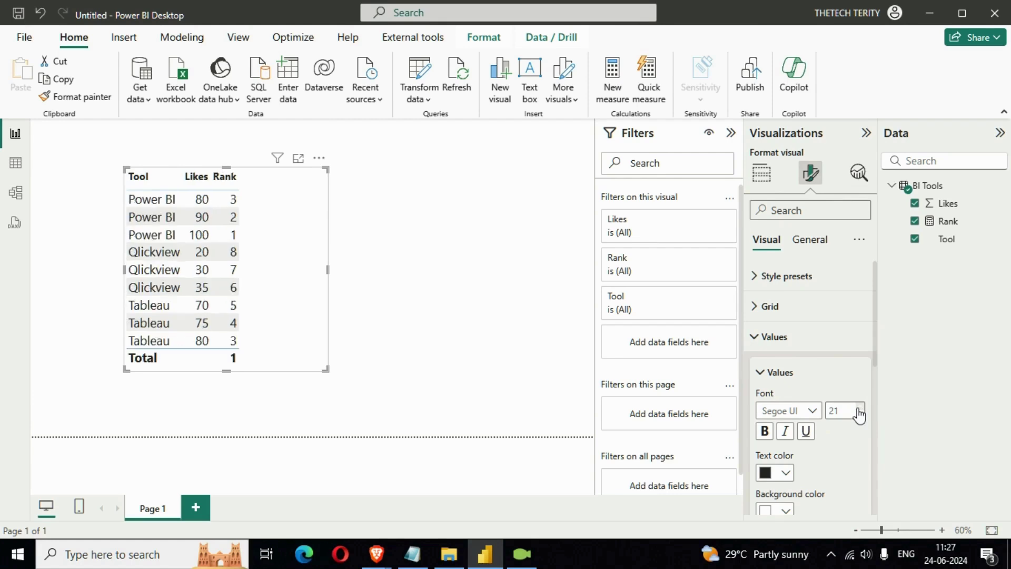
scroll(822, 416, down, 5)
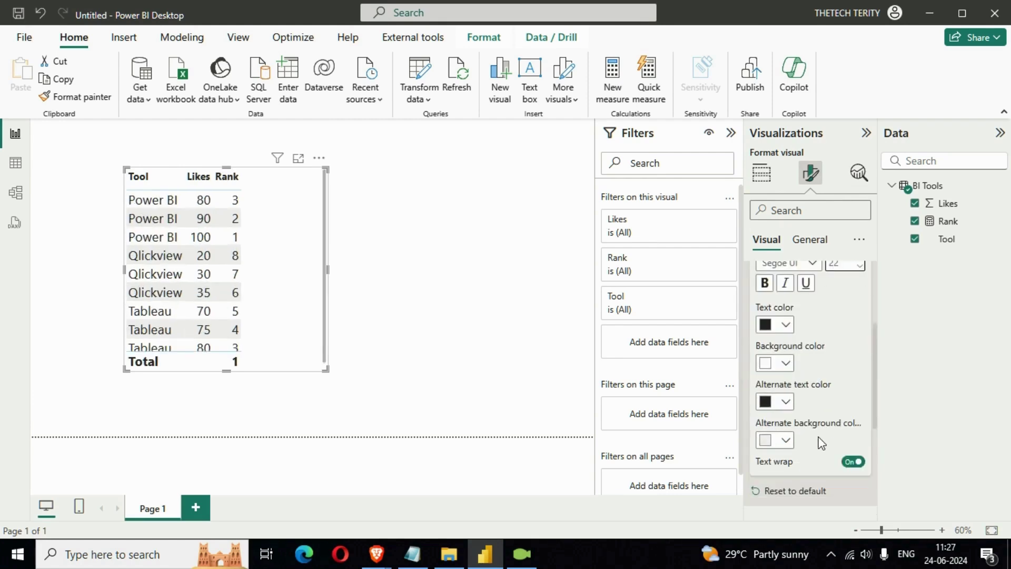
click(824, 386)
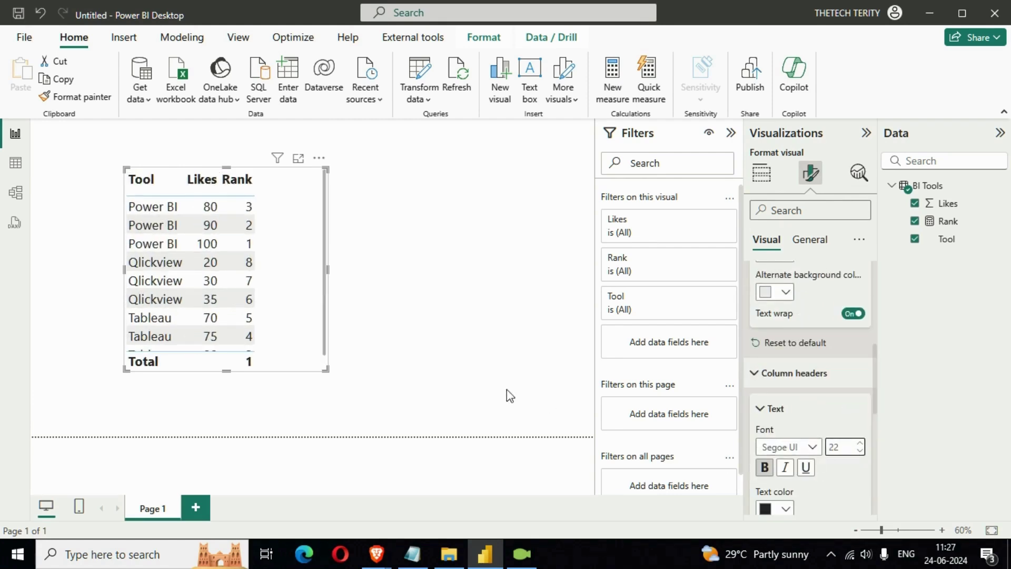
Resize the table visual so all rows and the total fit in a narrow frame
drag(322, 369, 383, 413)
click(344, 358)
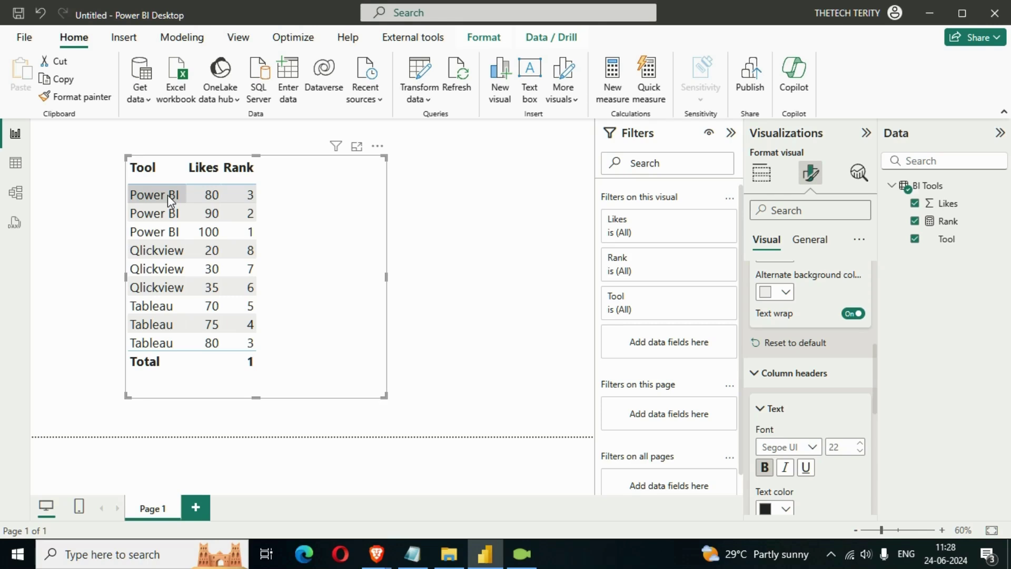
drag(383, 396, 293, 405)
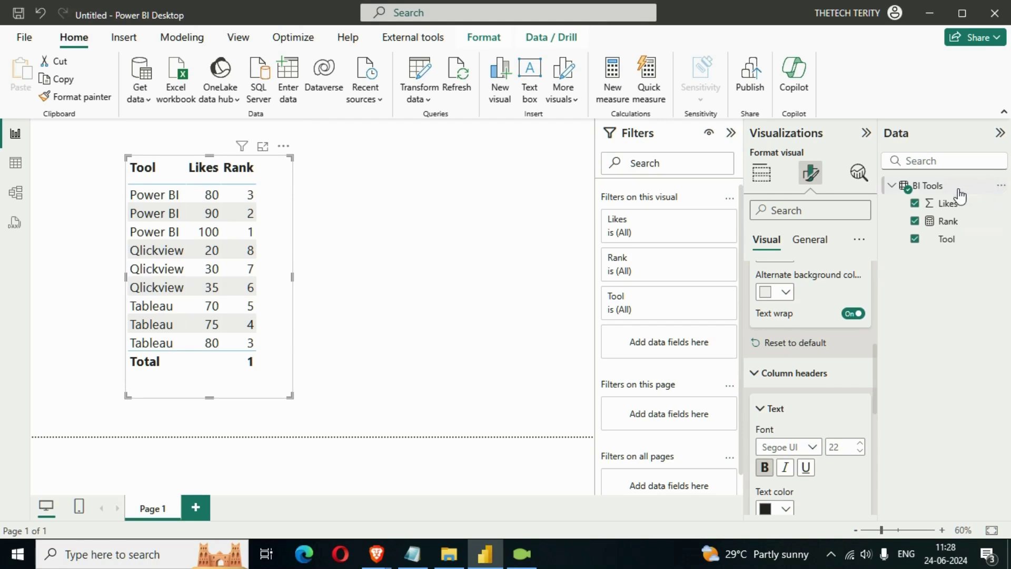
Create another new measure in the BI Tools table and enlarge the formula editor
right_click(940, 187)
click(879, 216)
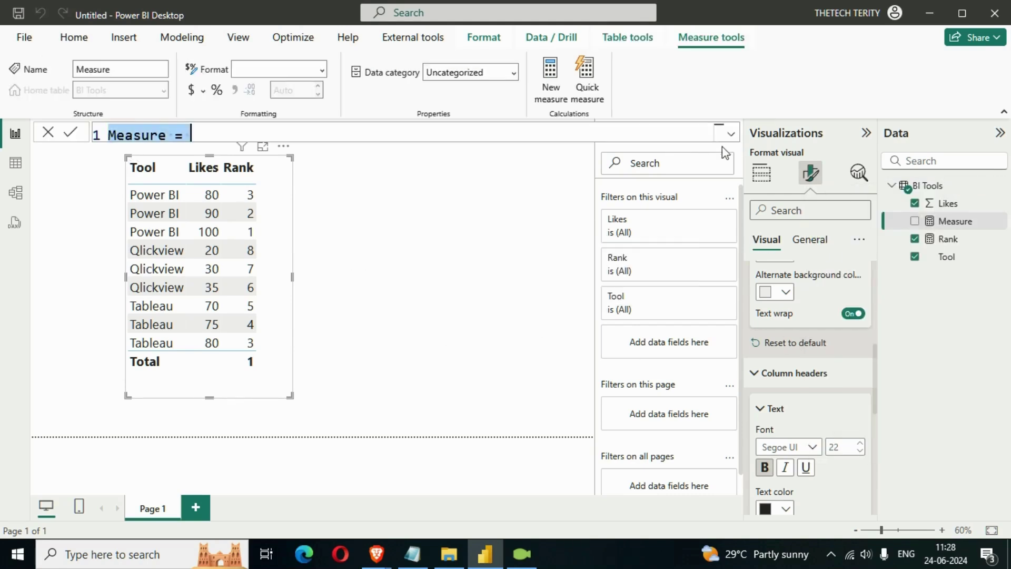
click(731, 135)
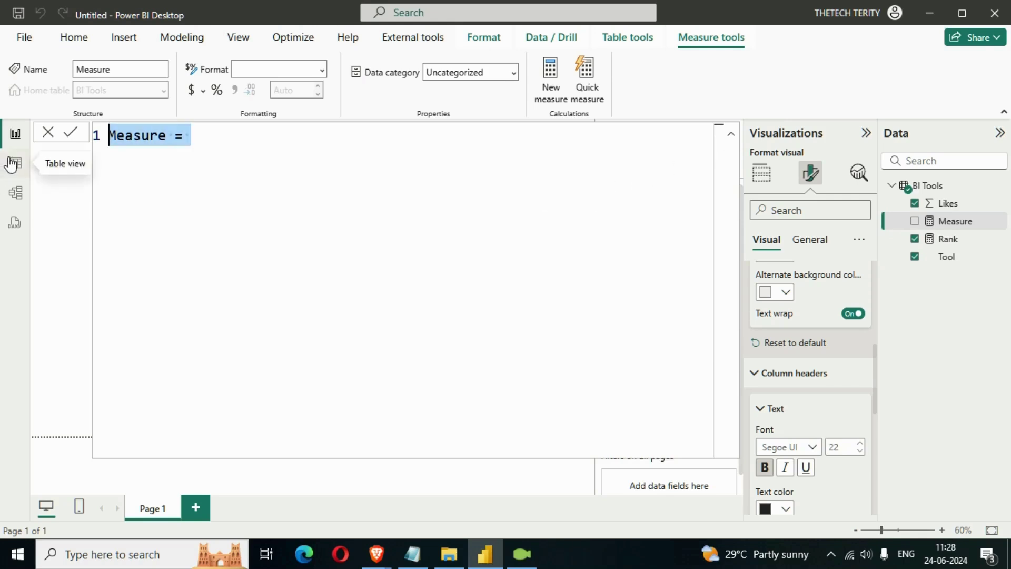
Name the new measure NestedRanking and begin an indented second line in its formula
text(nEST)
key(BackSpace)
key(BackSpace)
key(BackSpace)
key(BackSpace)
text(Nesti)
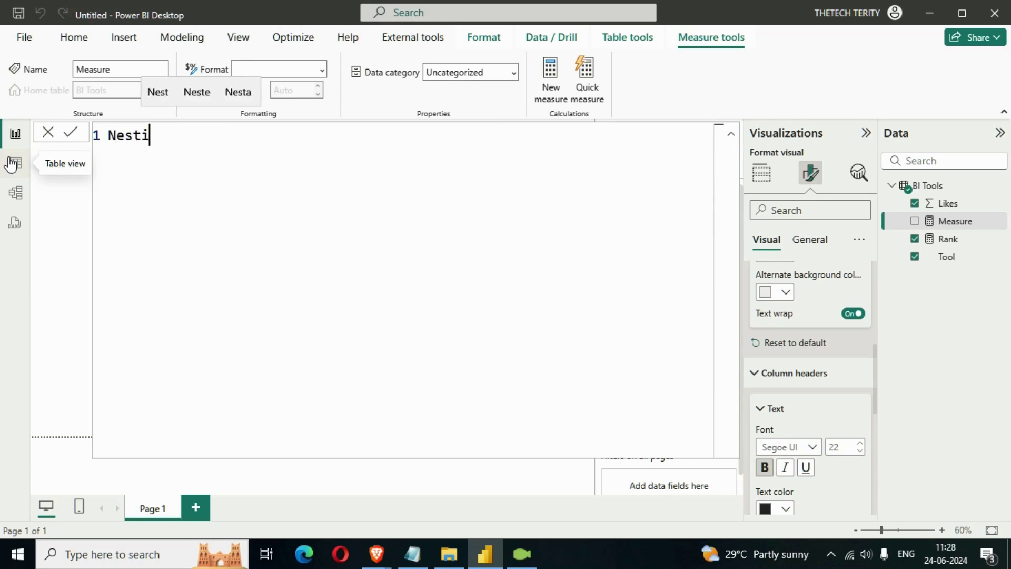
key(BackSpace)
text(edRanking )
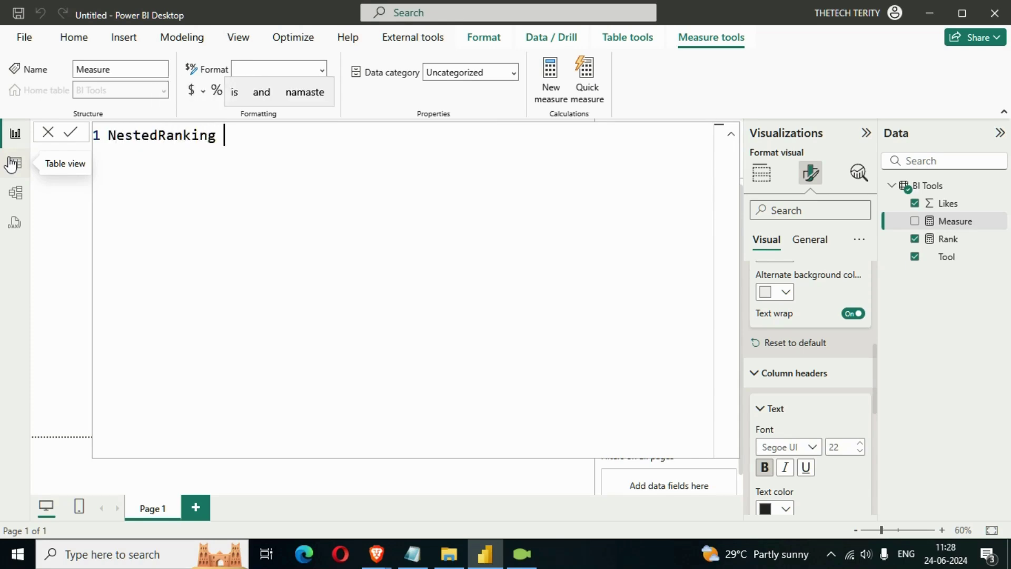
text(=)
key(Return)
key(Tab)
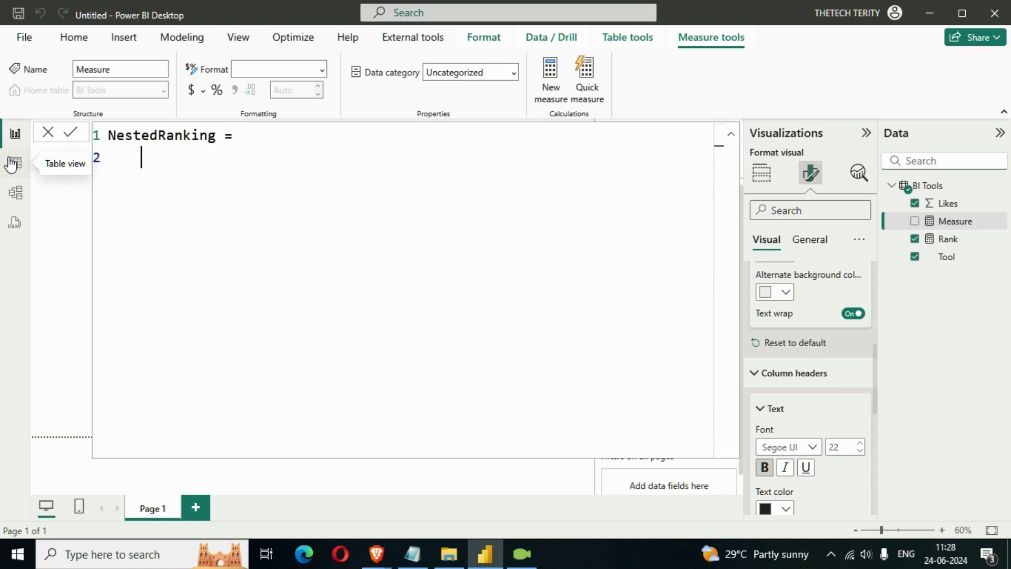
Declare a variable named _selectedTool on the second line of the NestedRanking formula
text(VAR )
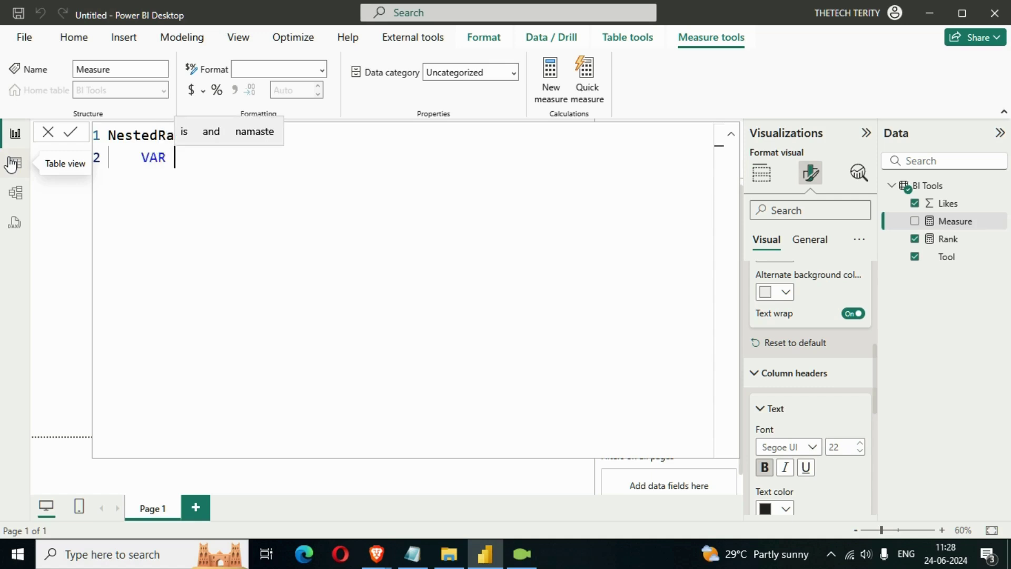
text(_)
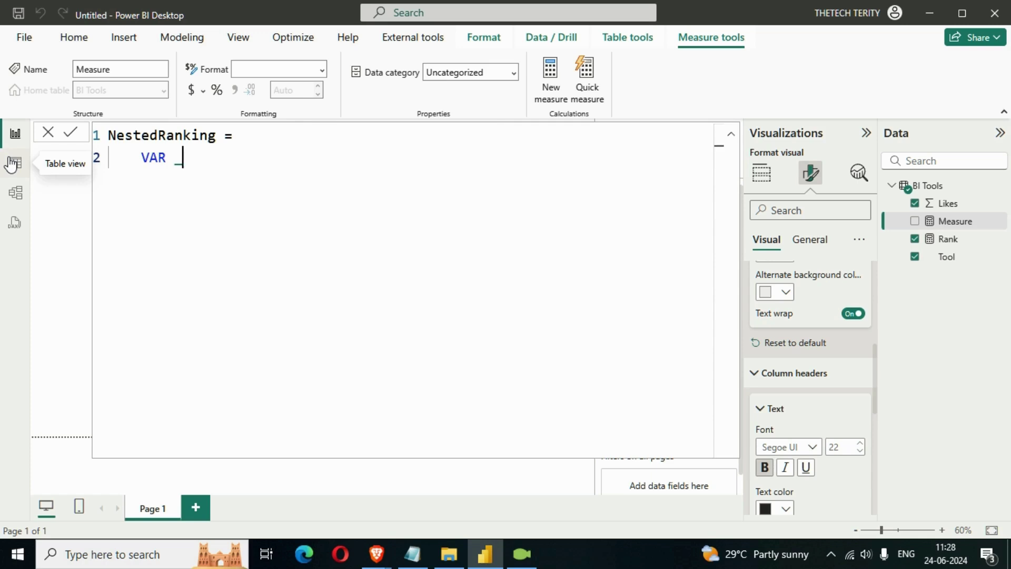
text(selected)
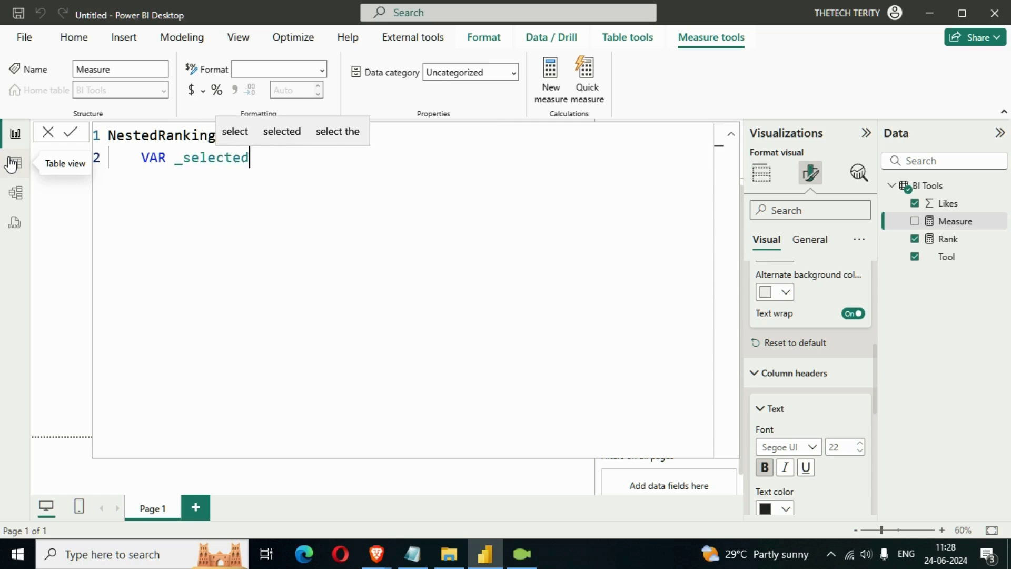
text(Tool =)
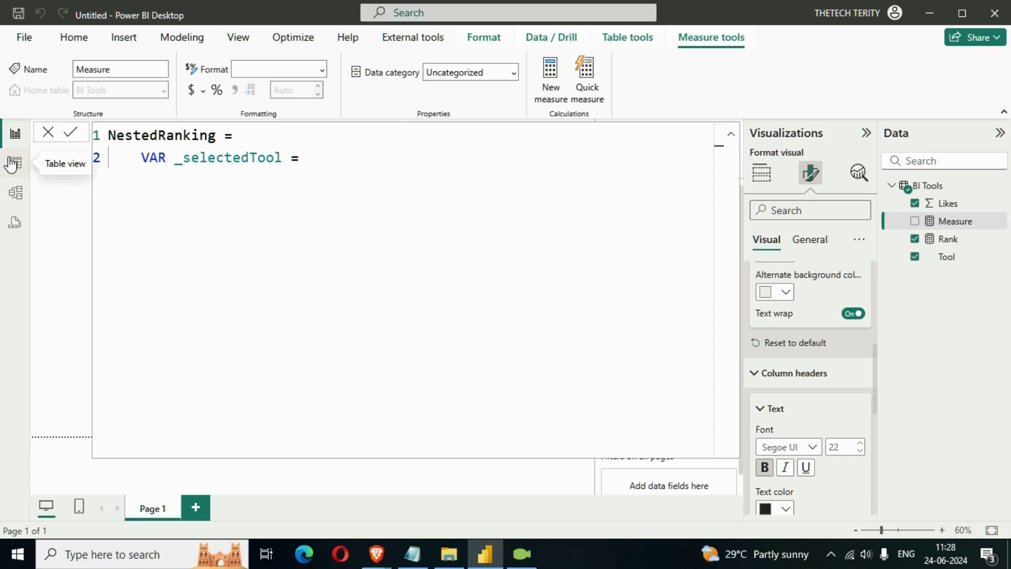
text( to)
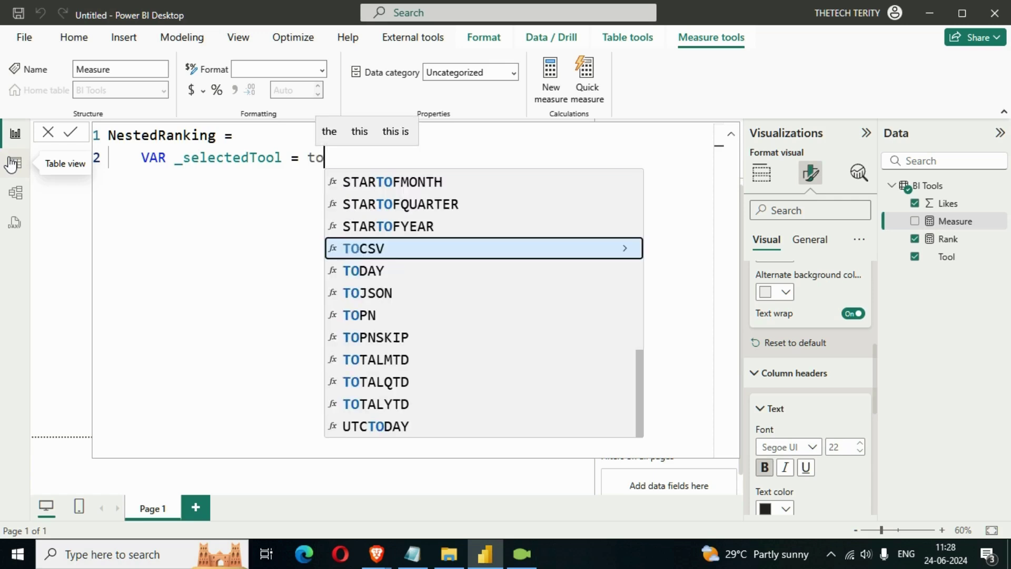
key(BackSpace)
text(ot)
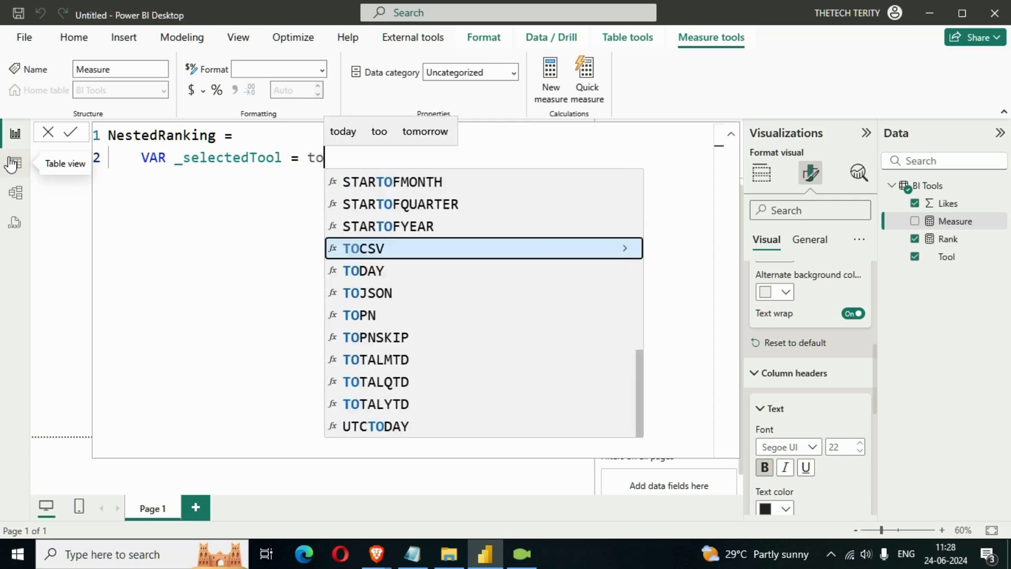
key(BackSpace)
text(otl)
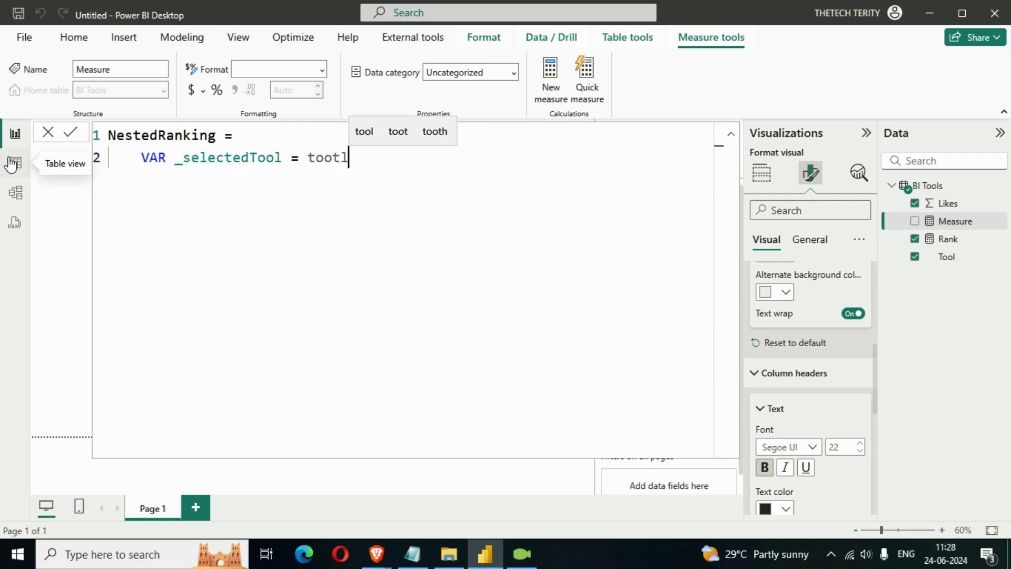
key(BackSpace)
key(BackSpace)
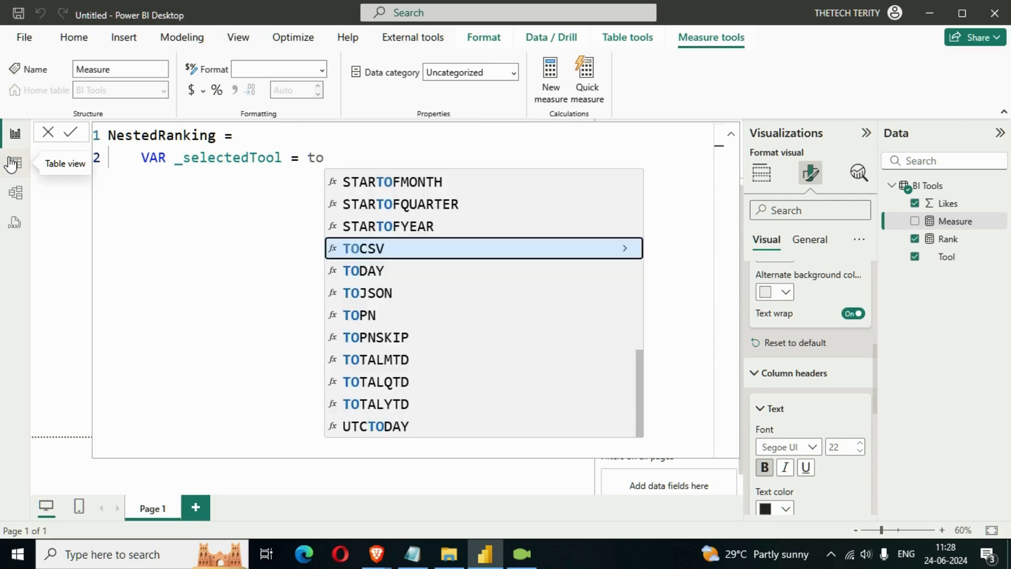
text(ol)
key(BackSpace)
key(BackSpace)
key(BackSpace)
key(BackSpace)
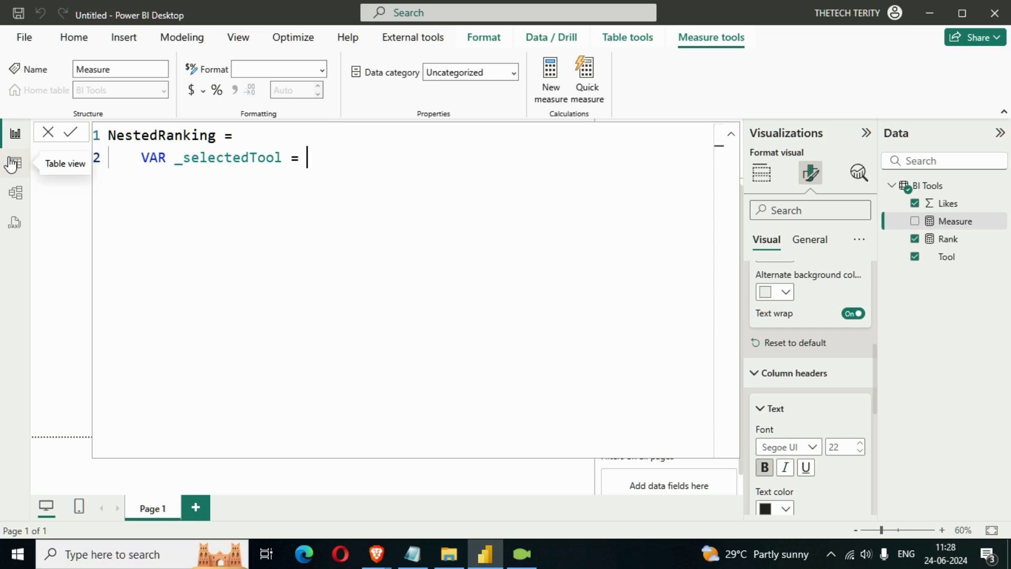
Assign MAX('BI Tools') to the _selectedTool variable and add a new line below it
text(max)
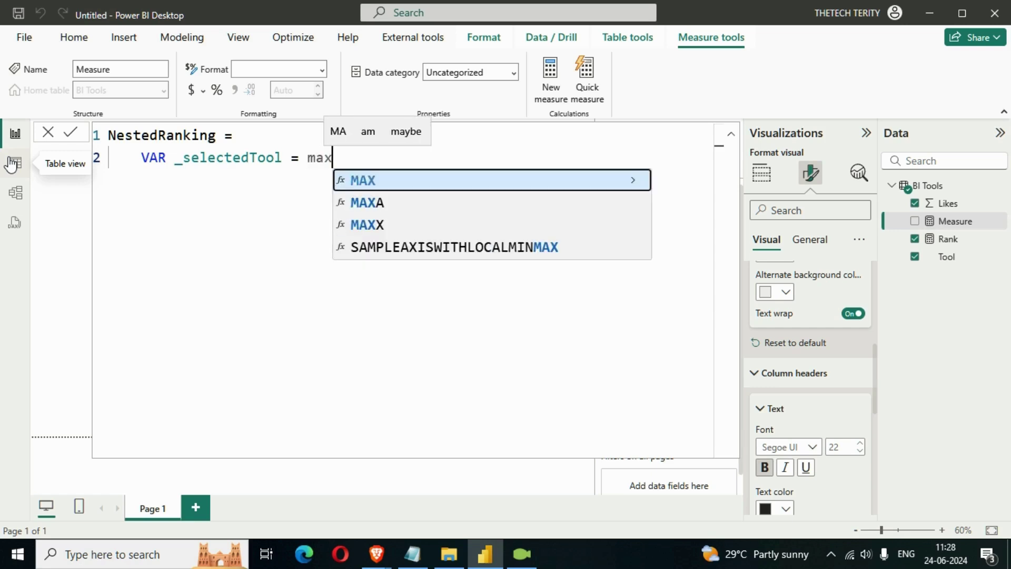
key(Tab)
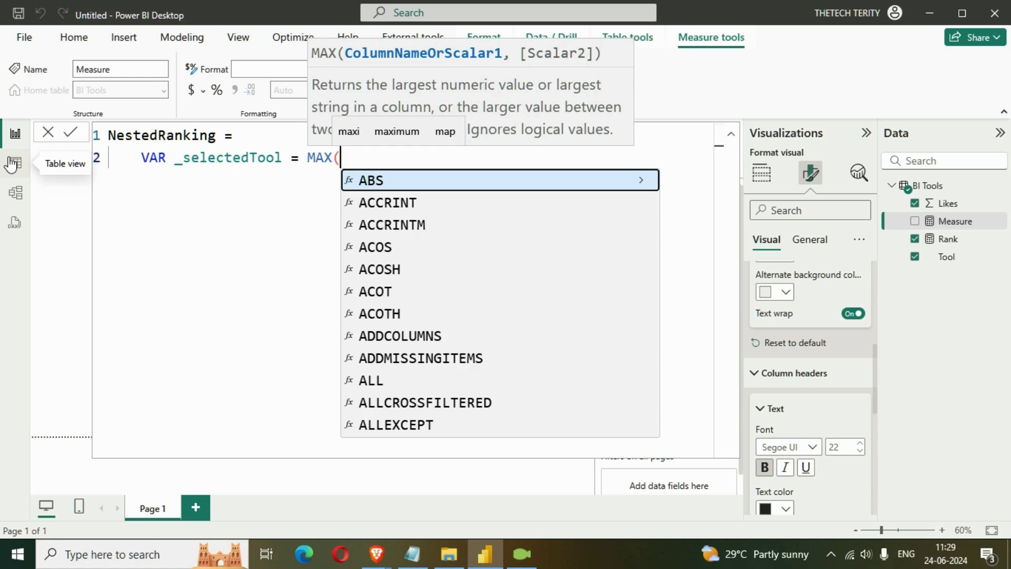
text(bit)
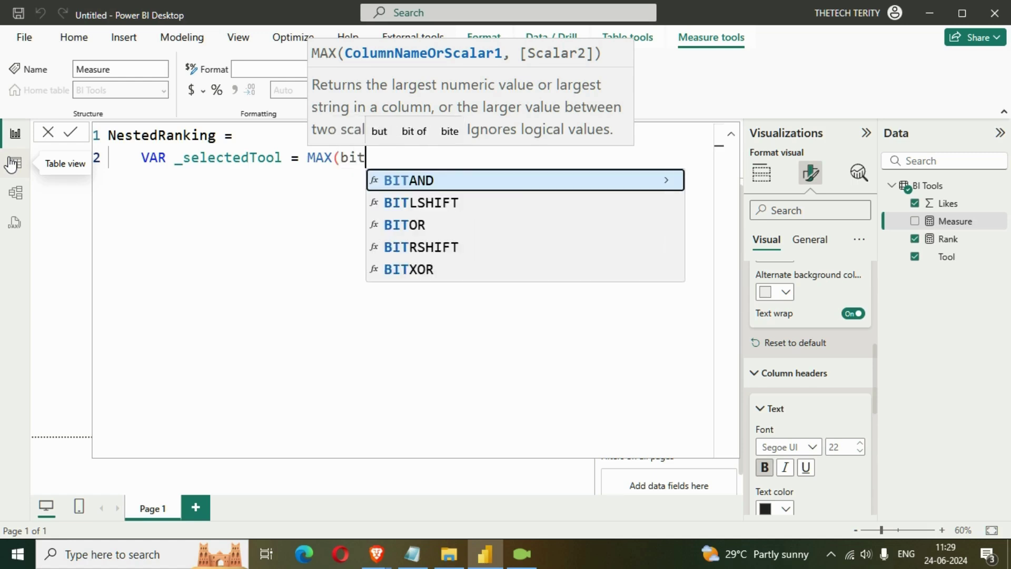
key(BackSpace)
key(Tab)
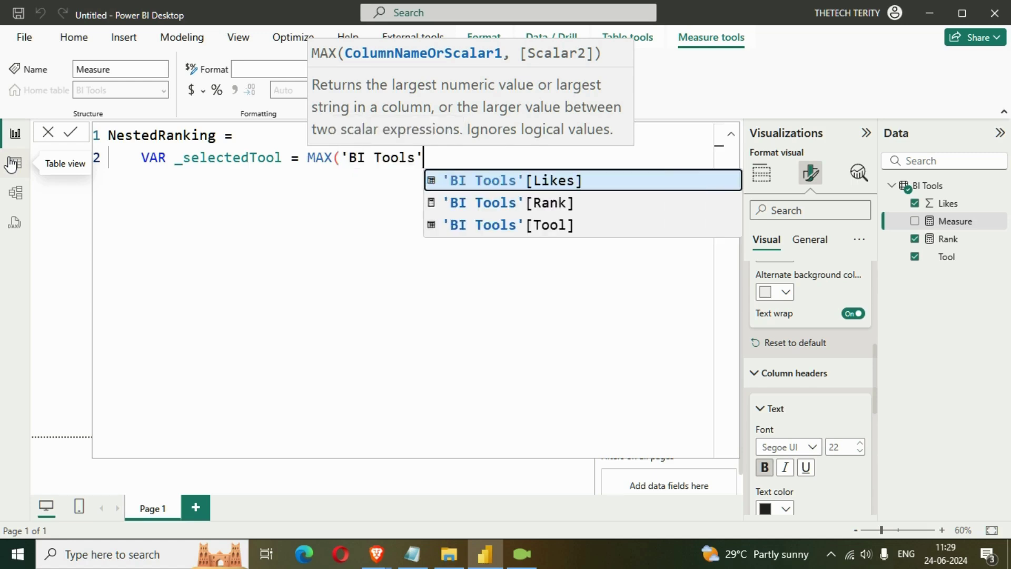
text())
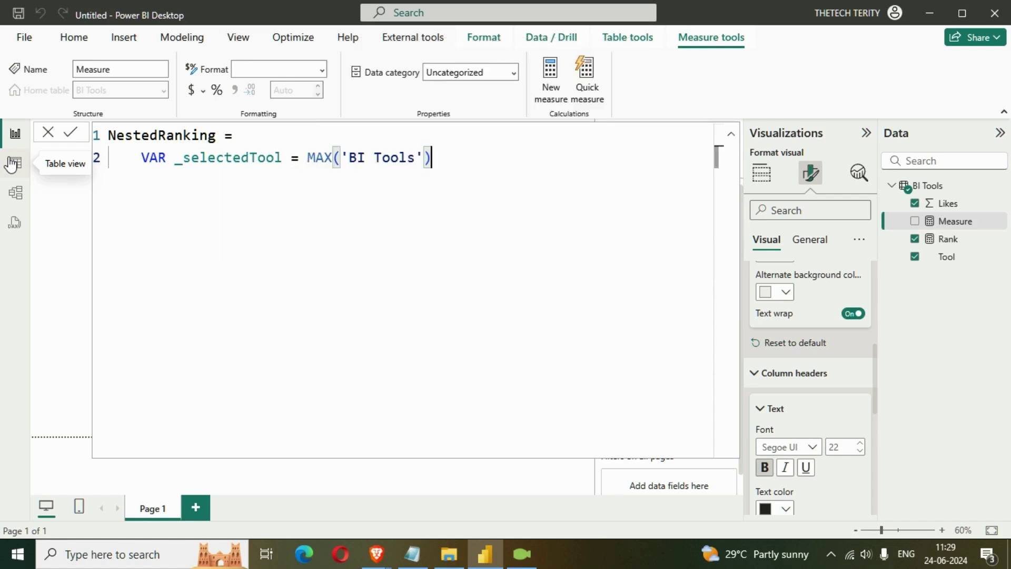
key(shift+Return)
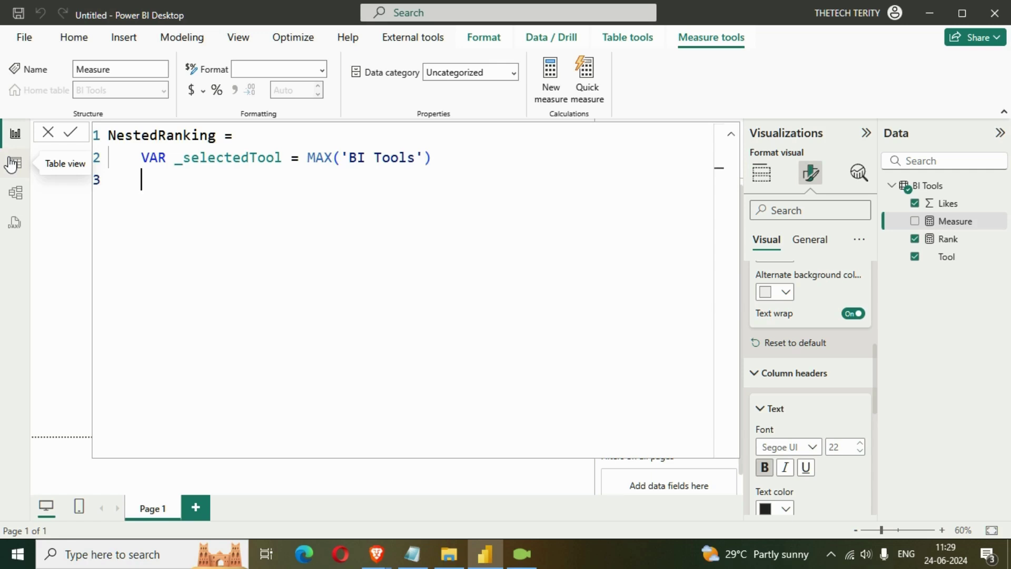
Change the MAX argument in the _selectedTool variable to the 'BI Tools'[Tool] column
key(Up)
key(Right)
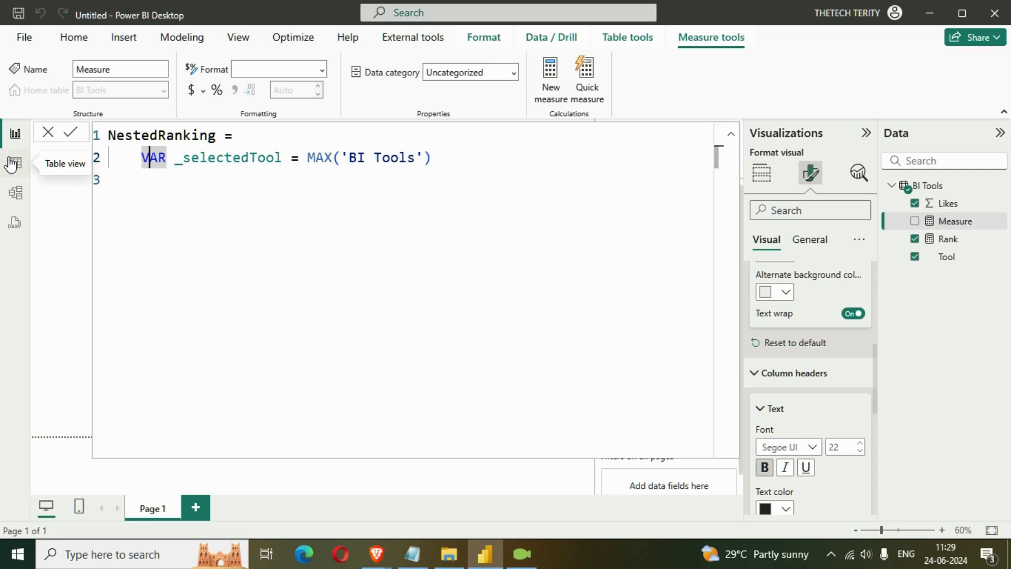
click(731, 133)
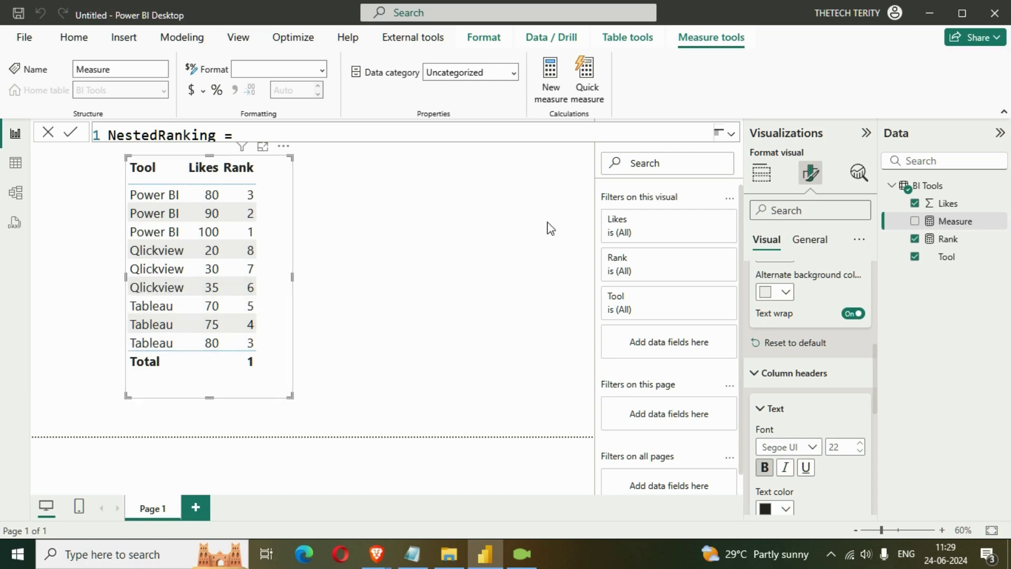
click(731, 136)
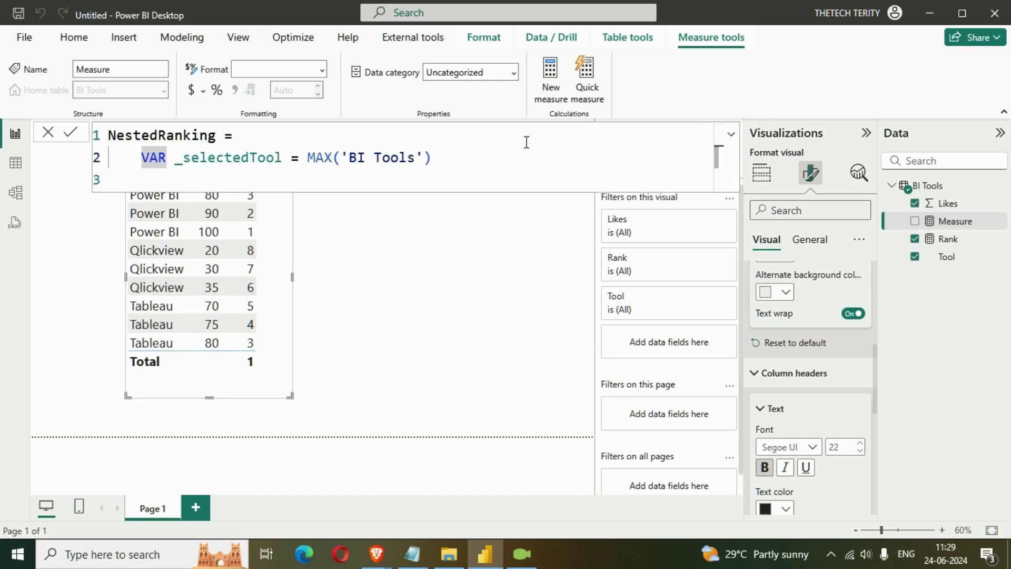
click(425, 157)
key(BackSpace)
key(BackSpace)
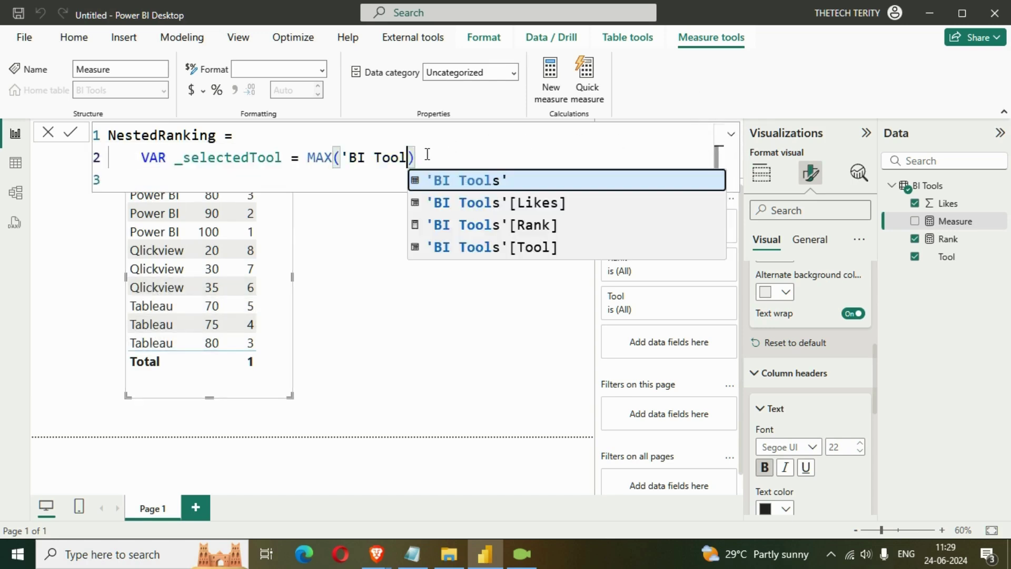
key(Down)
key(Down)
key(Down)
key(Tab)
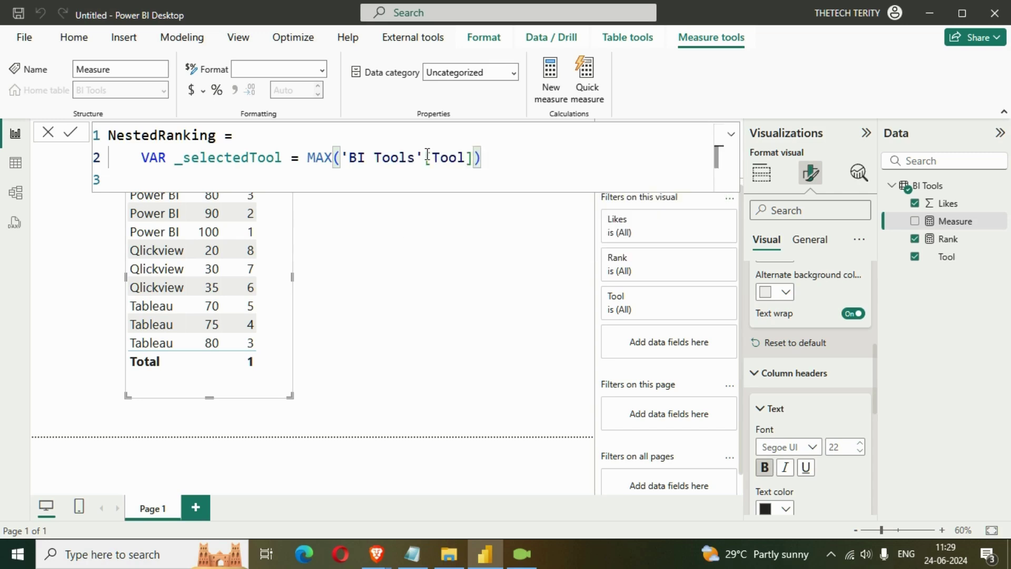
Add a RETURN keyword on line 4 of the NestedRanking formula, followed by an indented line 5
key(shift+Return)
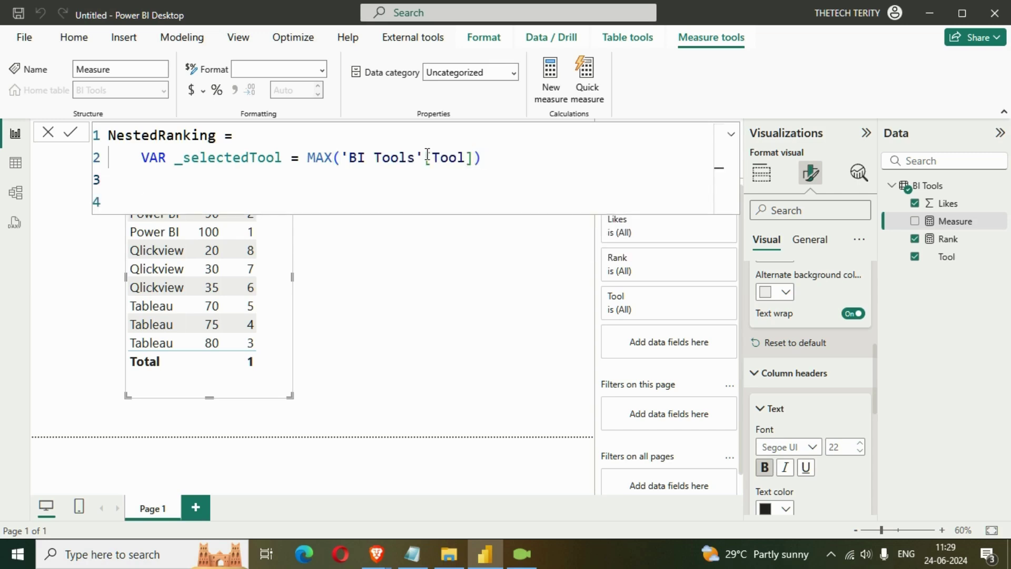
key(shift+Return)
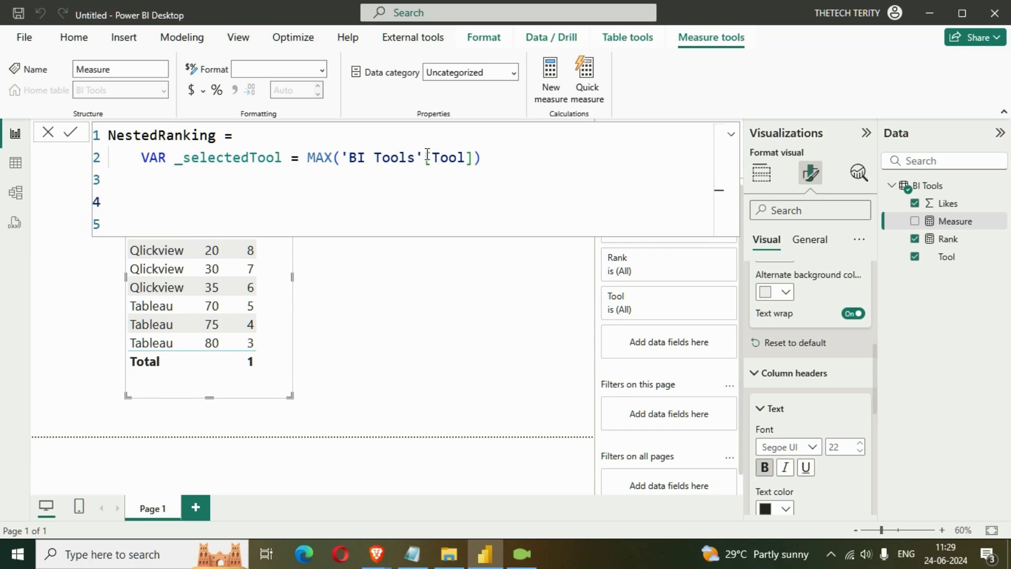
text(RETURN)
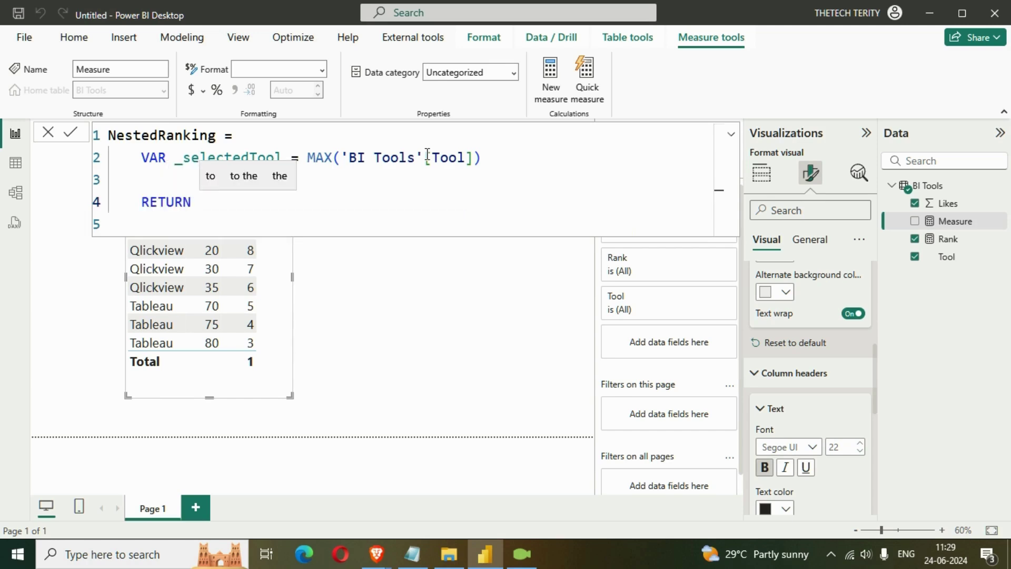
key(shift+Return)
key(Tab)
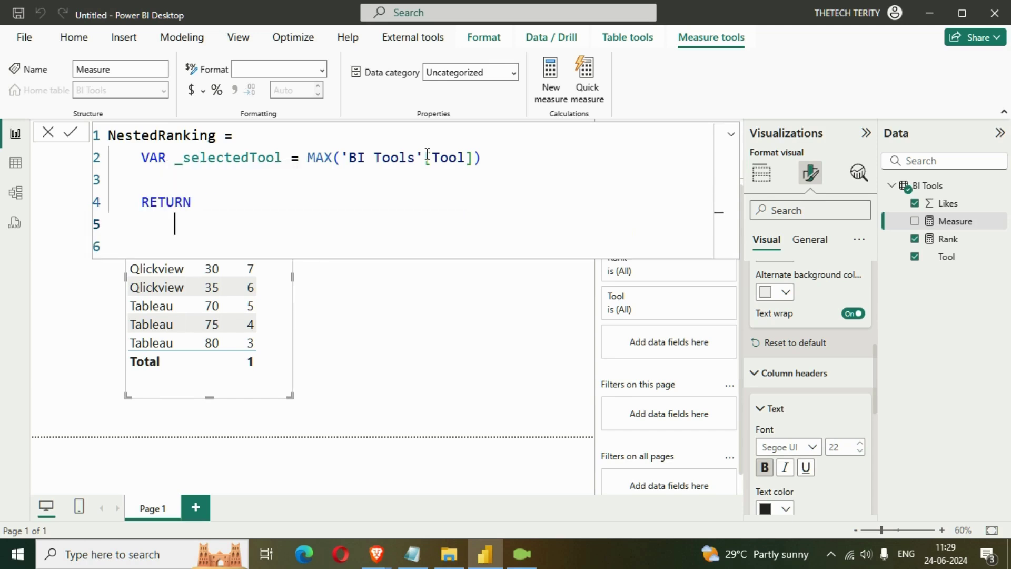
Begin the returned expression with a RANKX function whose table argument opens with a FILTER function
text(RANK)
key(Down)
key(Down)
key(Down)
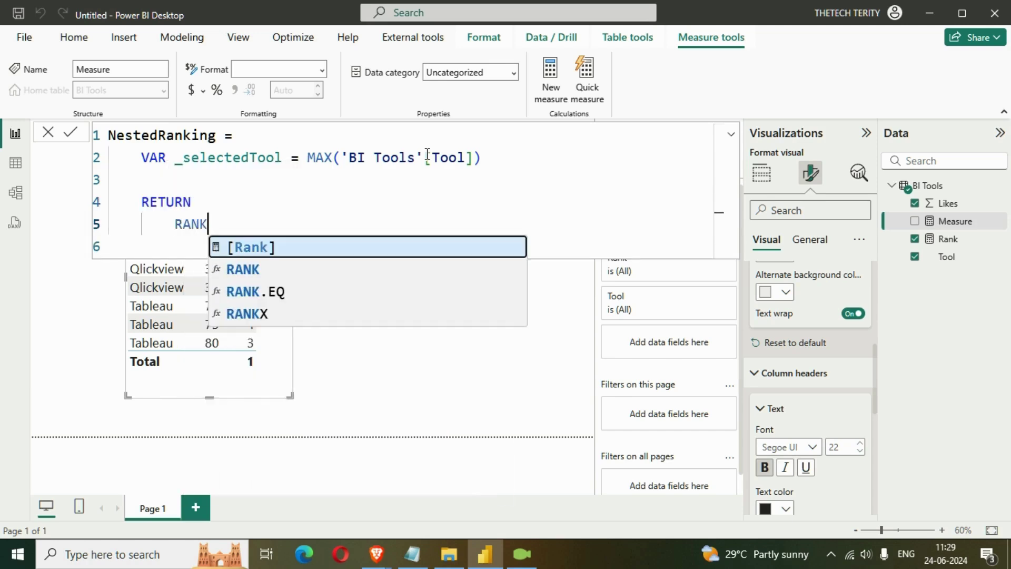
key(Tab)
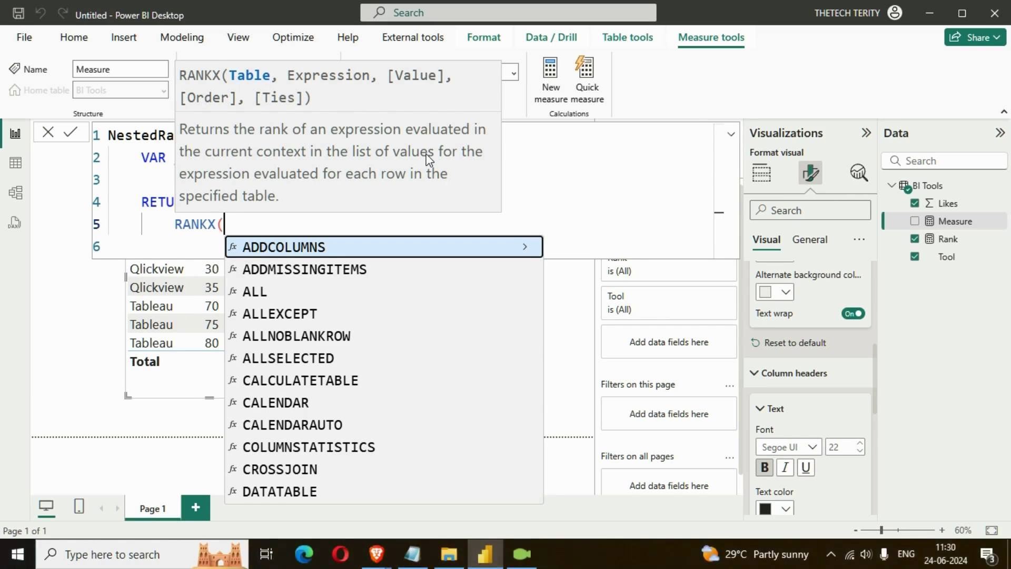
text(FIL)
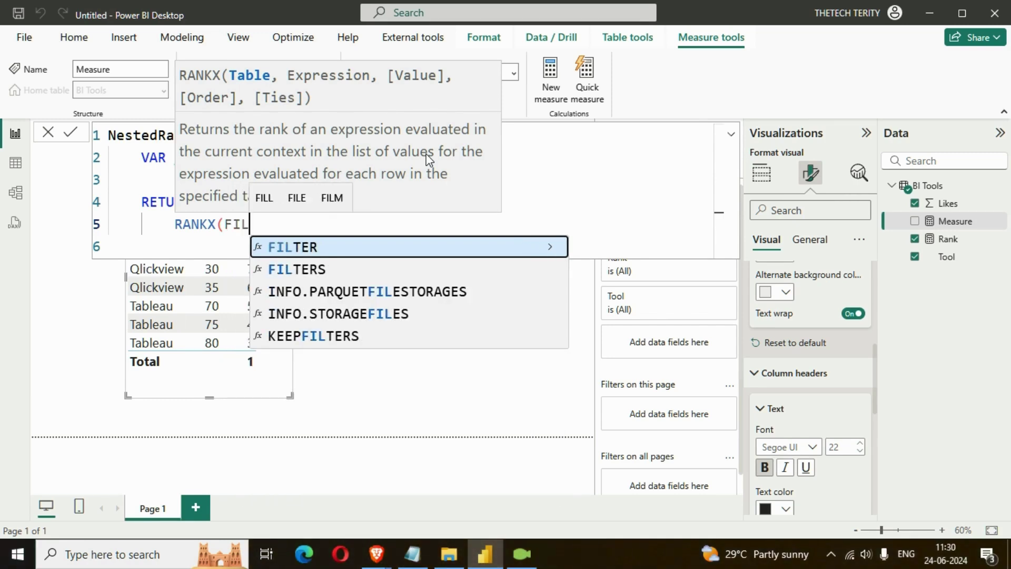
key(Tab)
text(()
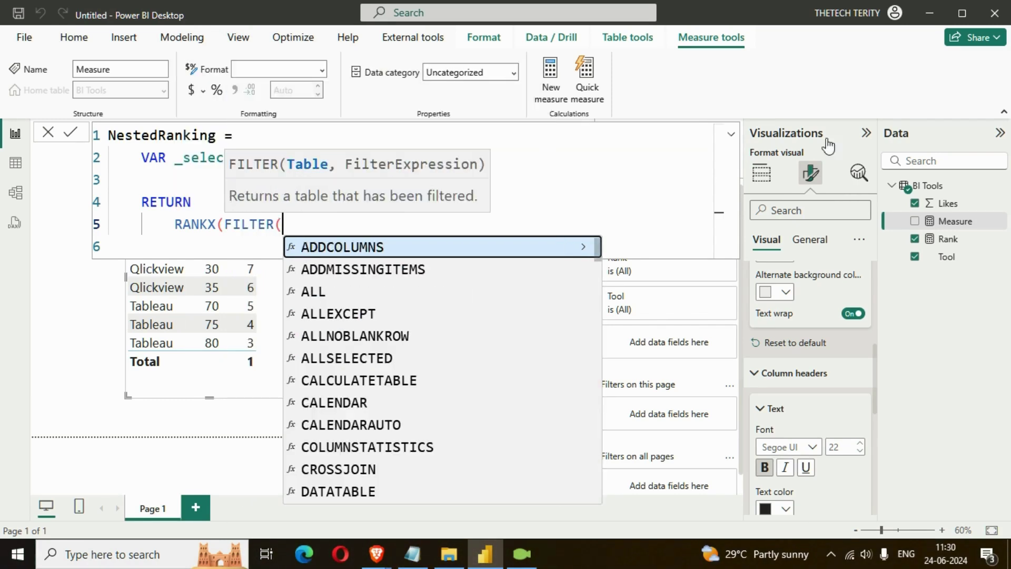
Give the FILTER function ALLSELECTED('BI Tools') as its table argument
key(Escape)
click(731, 139)
click(730, 135)
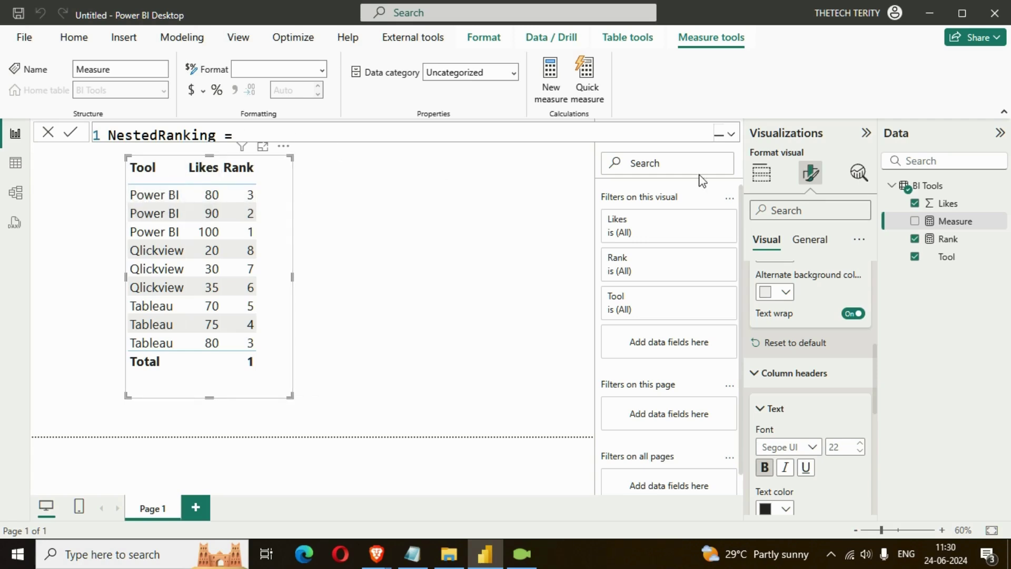
click(731, 134)
click(295, 227)
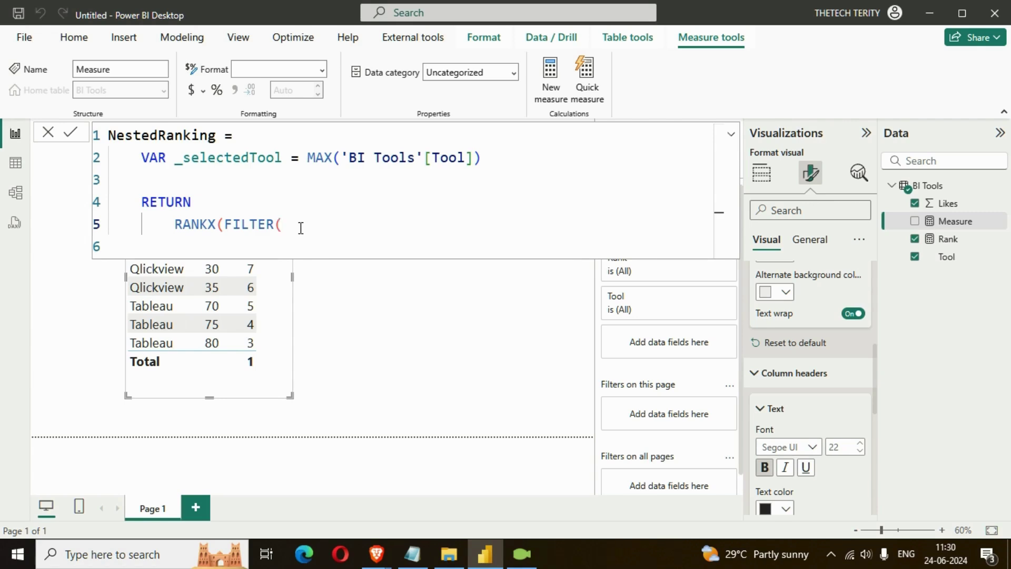
key(BackSpace)
text(()
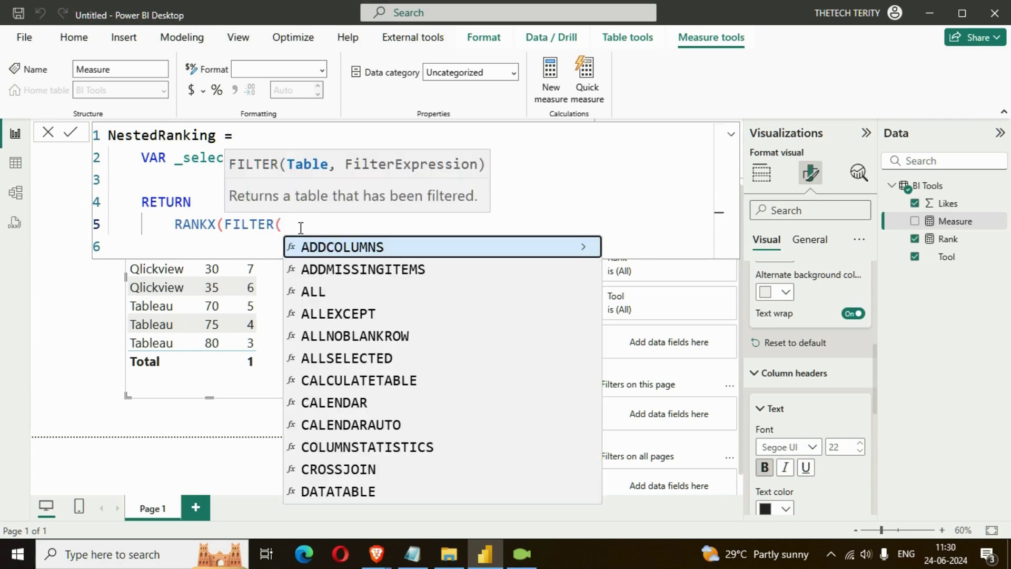
text(ALL)
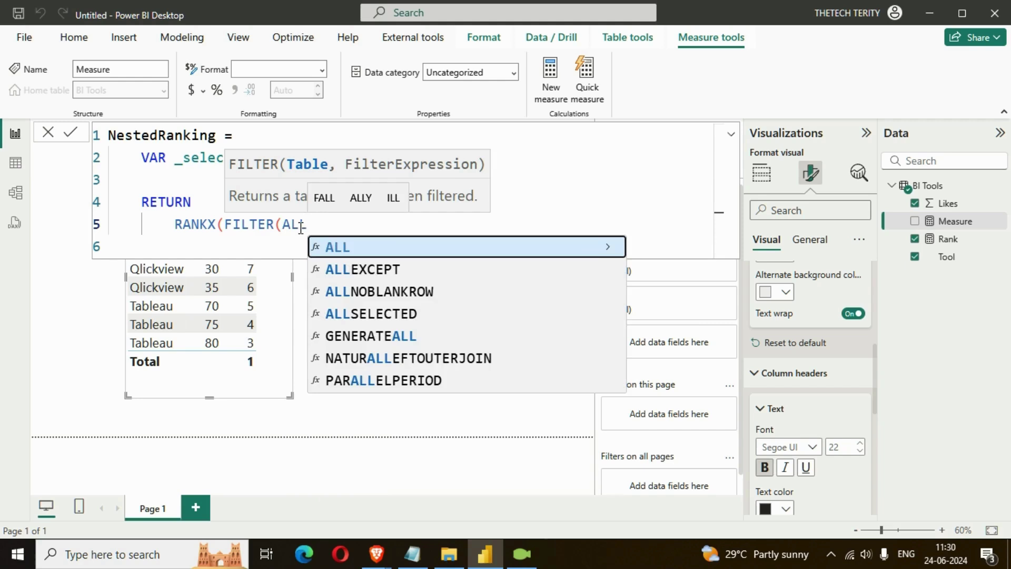
text(SE)
key(Tab)
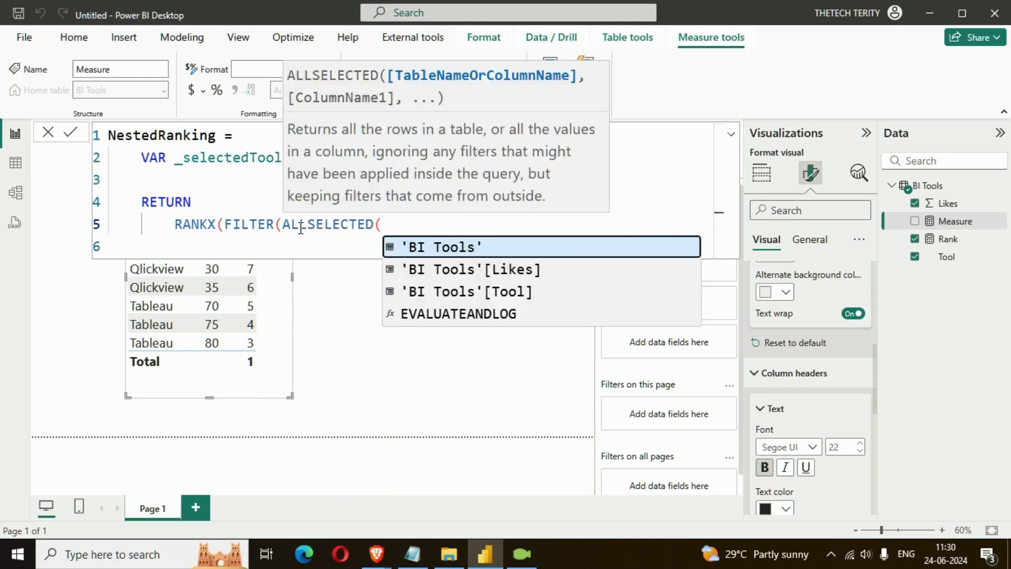
key(Tab)
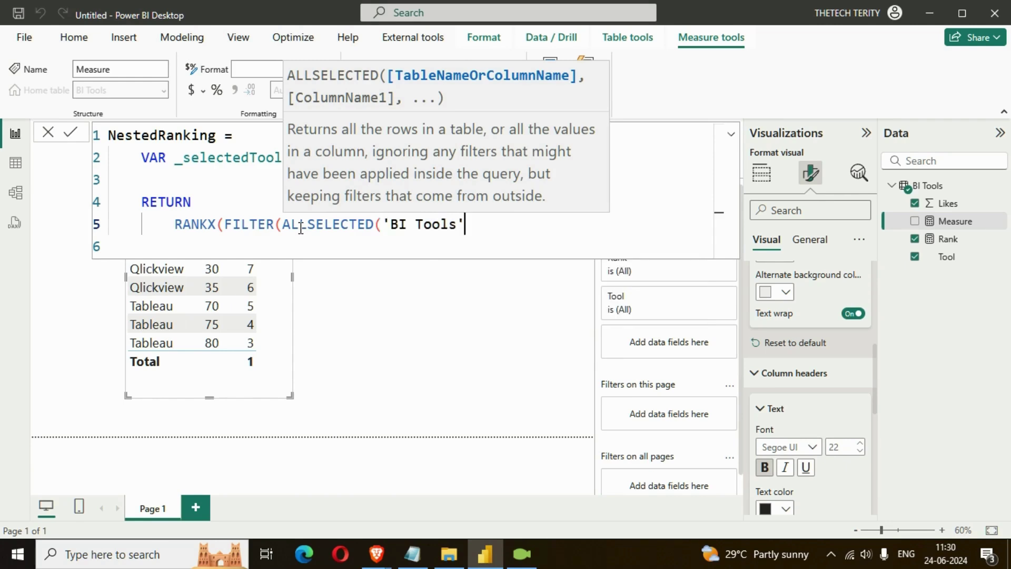
text())
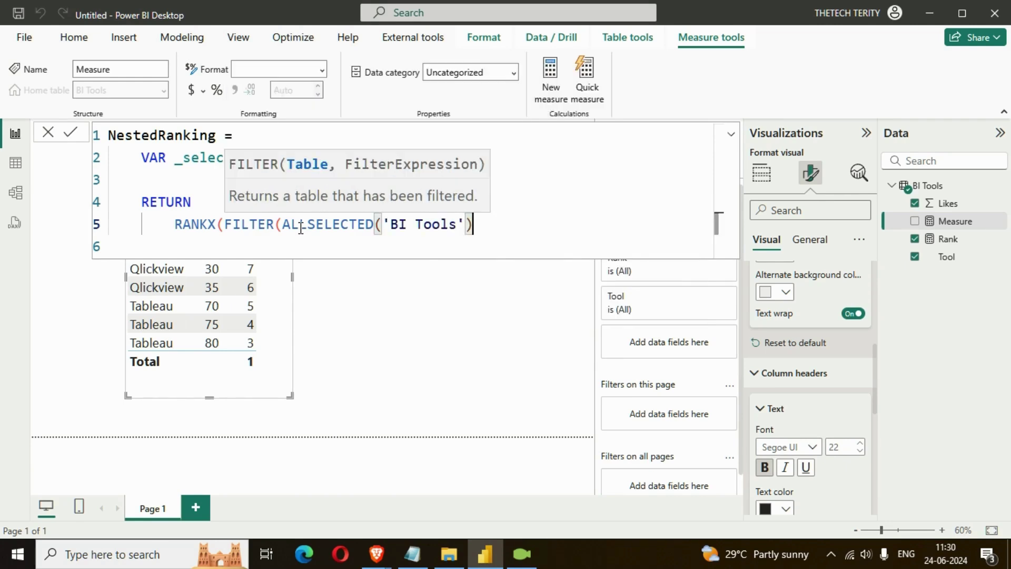
text(,)
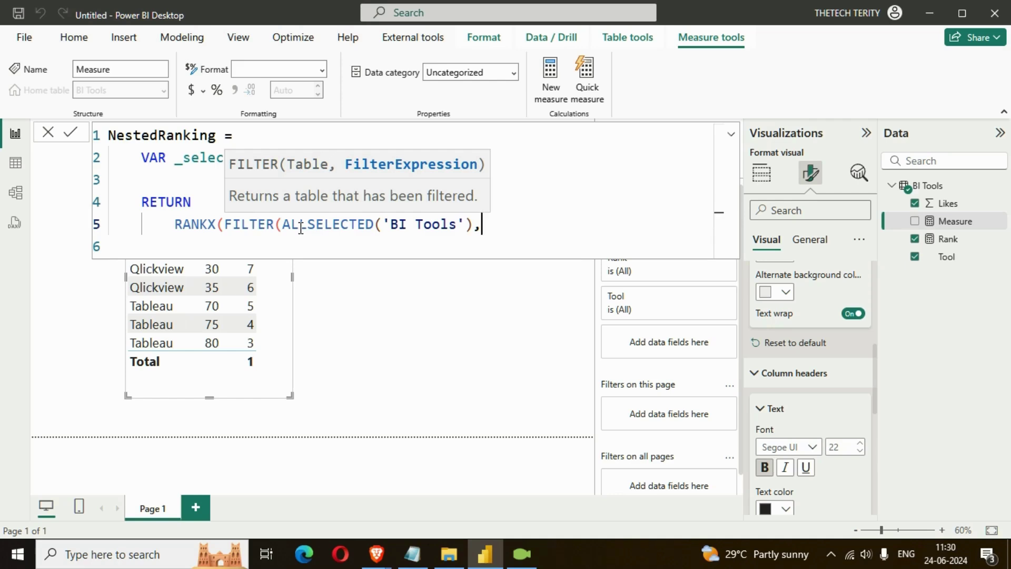
Set the filter condition to 'BI Tools'[Tool]=_selectedTool and close the FILTER function
text(TOOL)
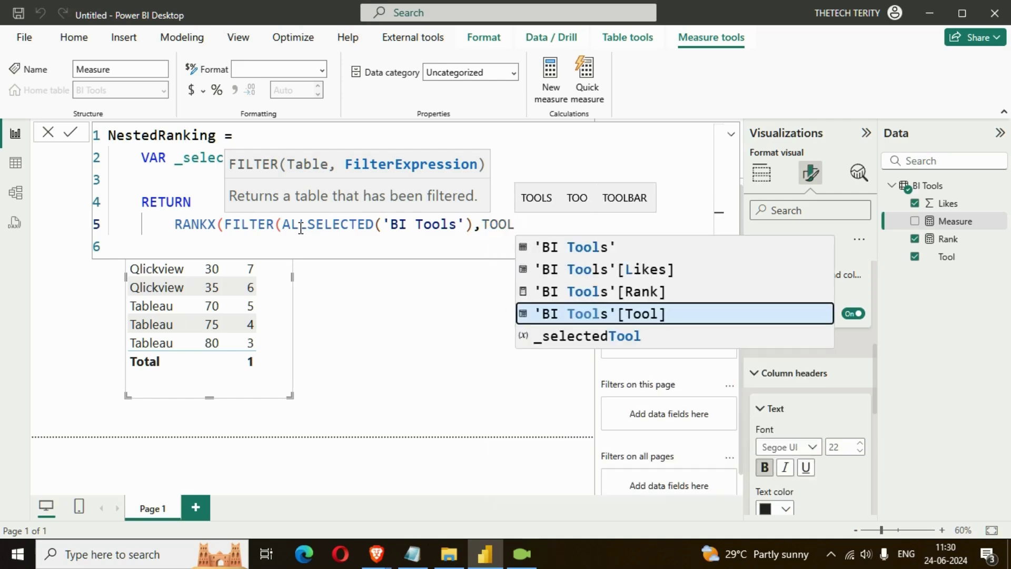
key(Tab)
text(=)
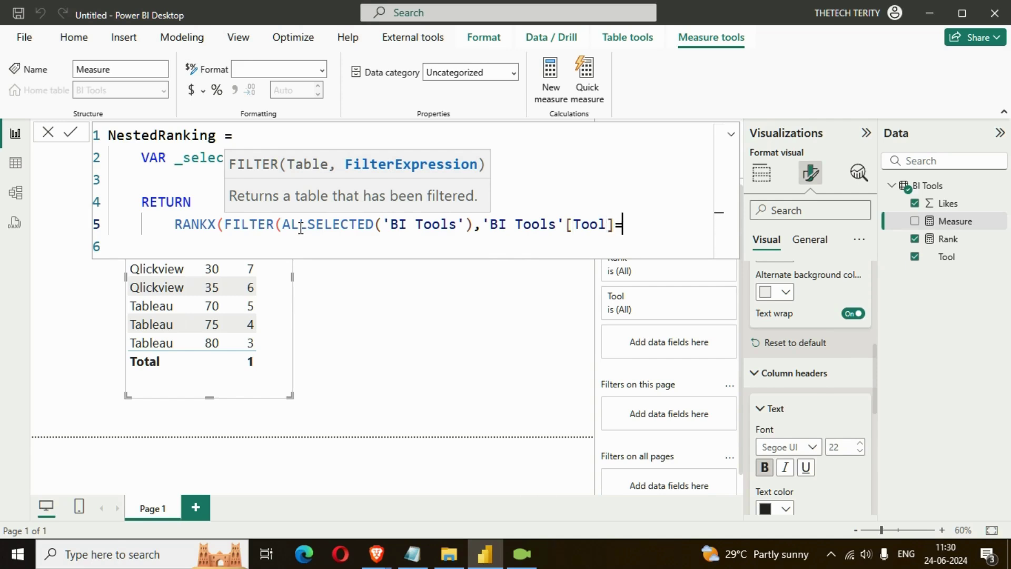
text(_)
key(Tab)
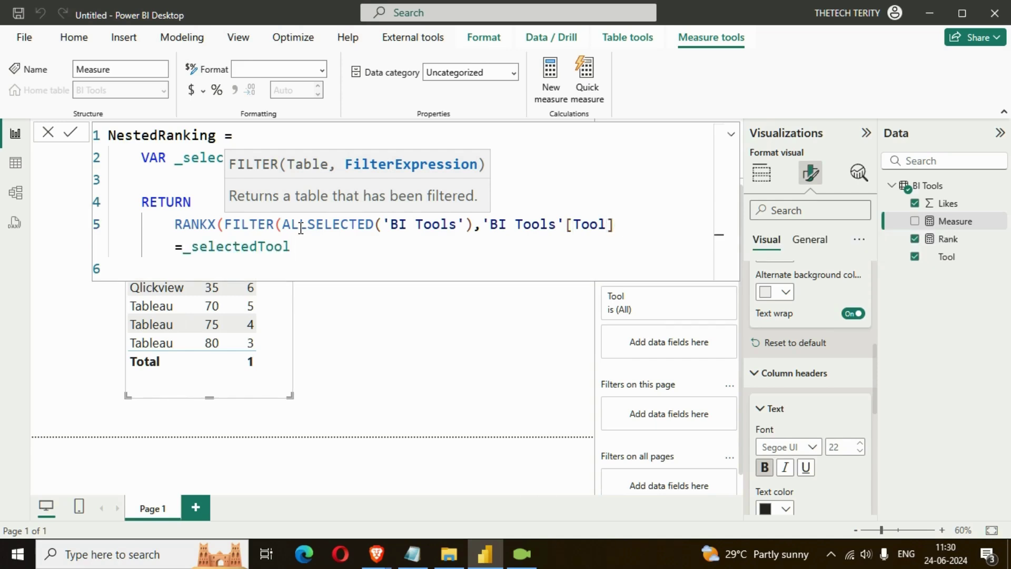
text())
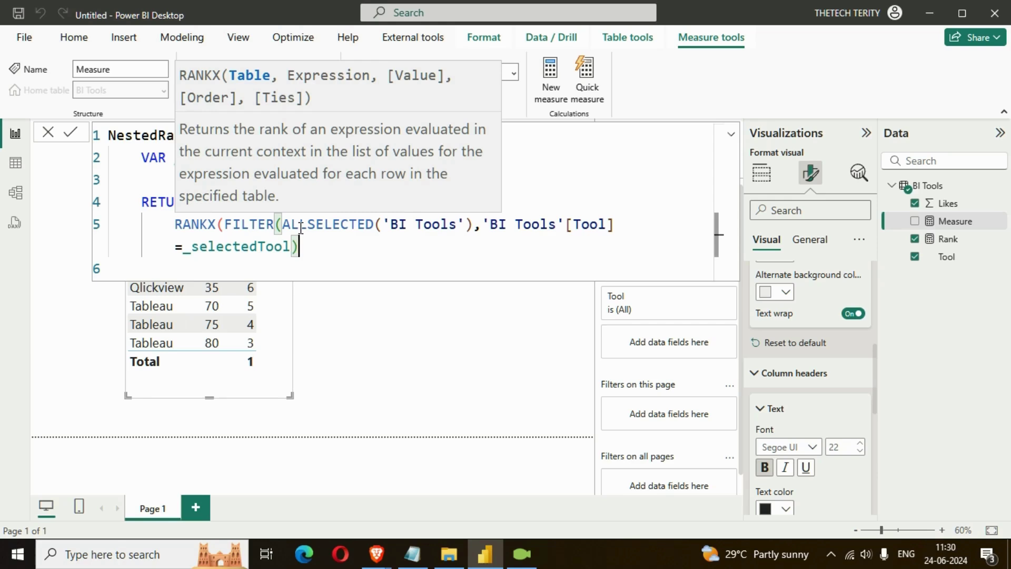
Give RANKX the expression CALCULATE(SUM('BI Tools'[Likes])) as its second argument
text(,)
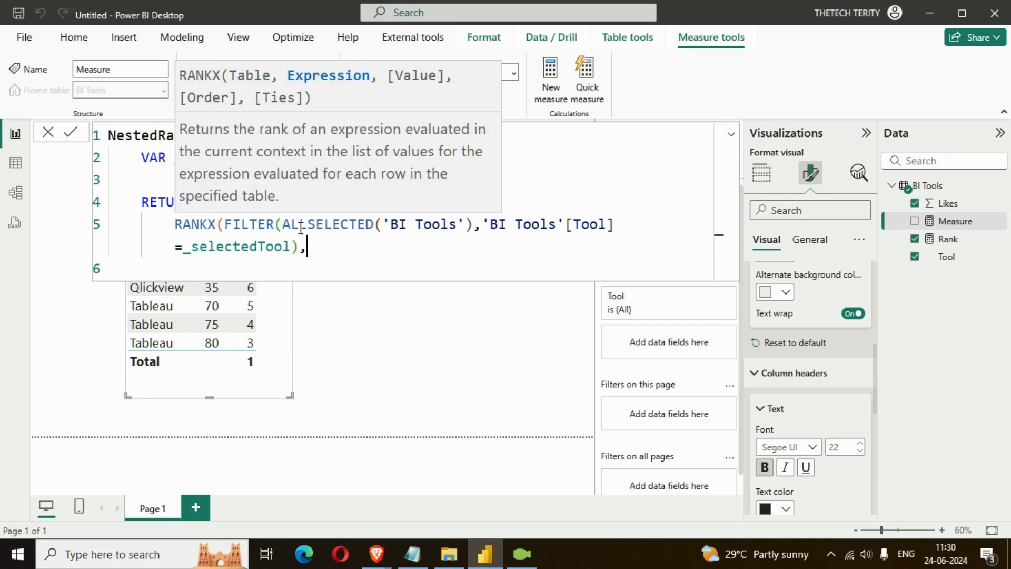
text(C)
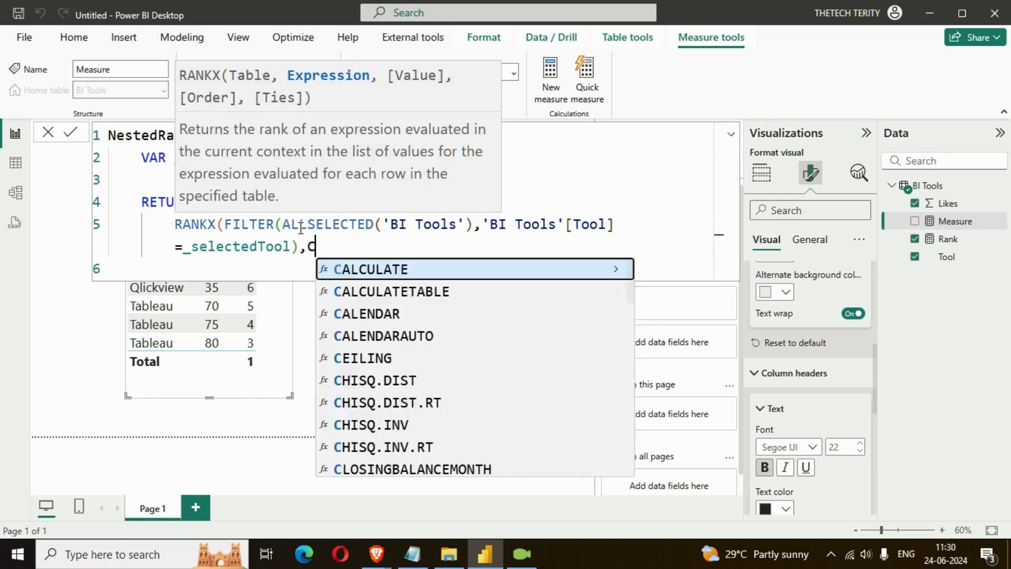
text(AL)
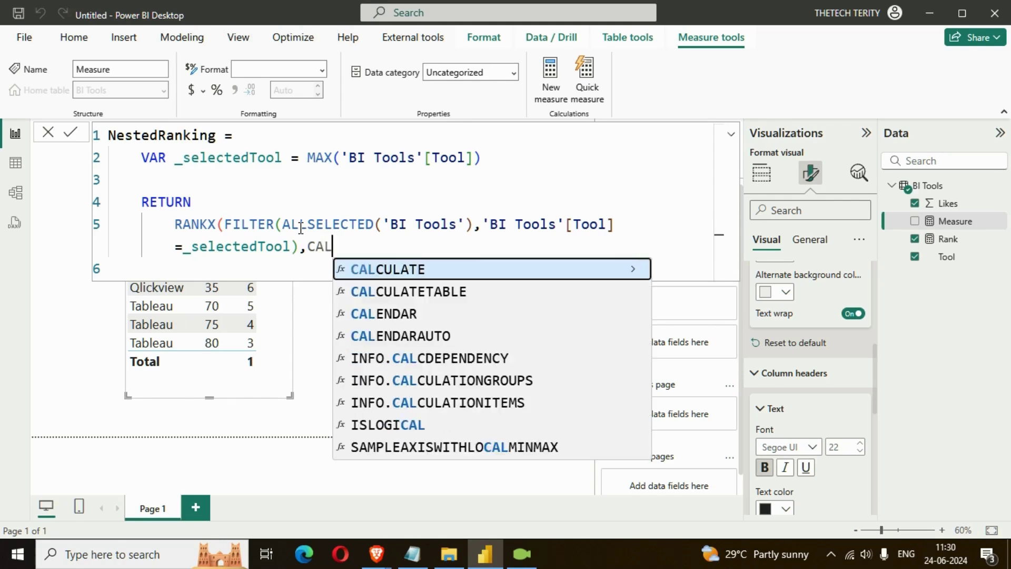
key(Tab)
text(SUM()
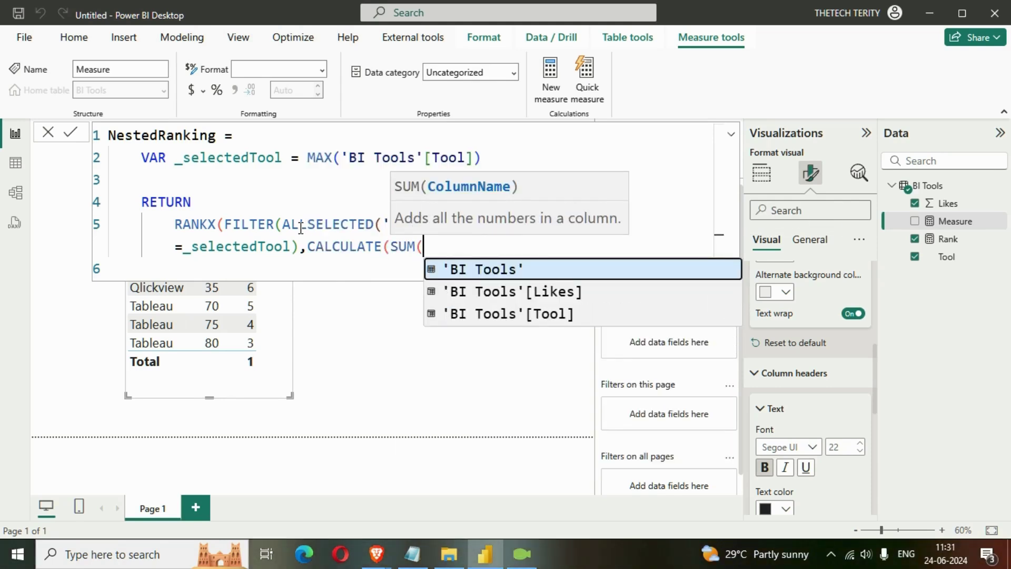
key(Down)
key(Tab)
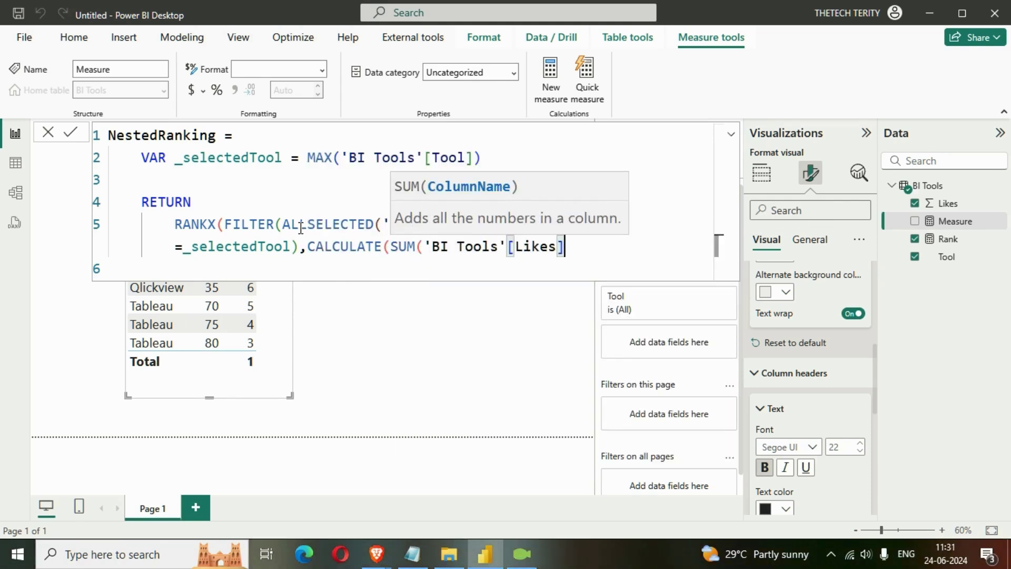
text())
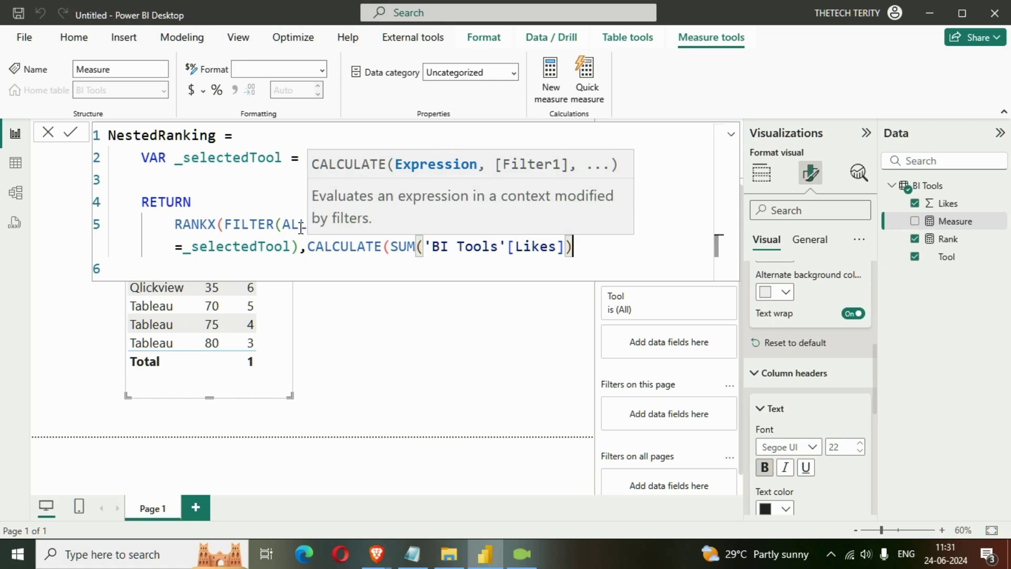
text())
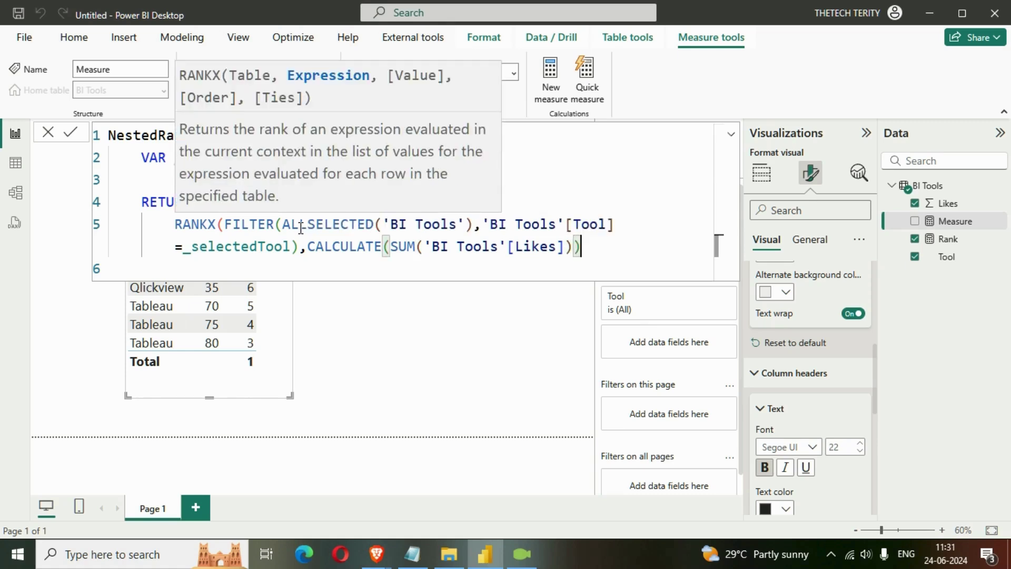
Leave the RANKX value argument empty, set order to DESC and ties to Dense, then close the function and commit the measure
text(,)
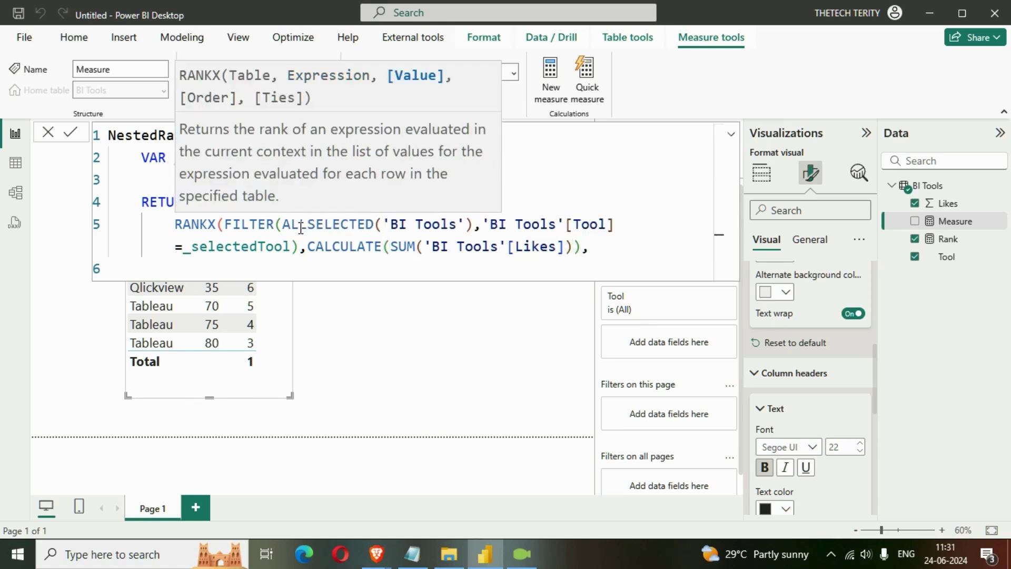
text(,)
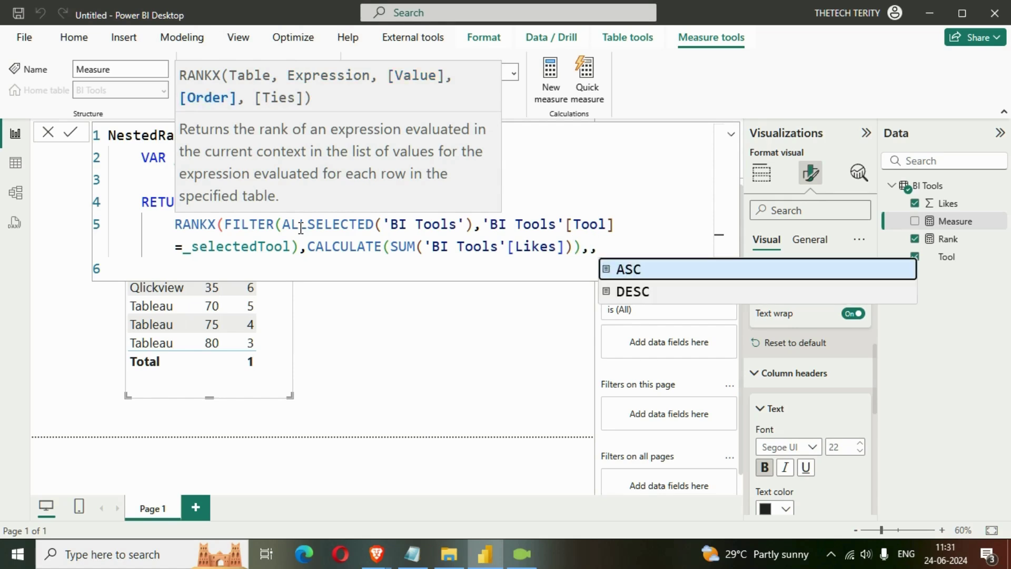
key(Down)
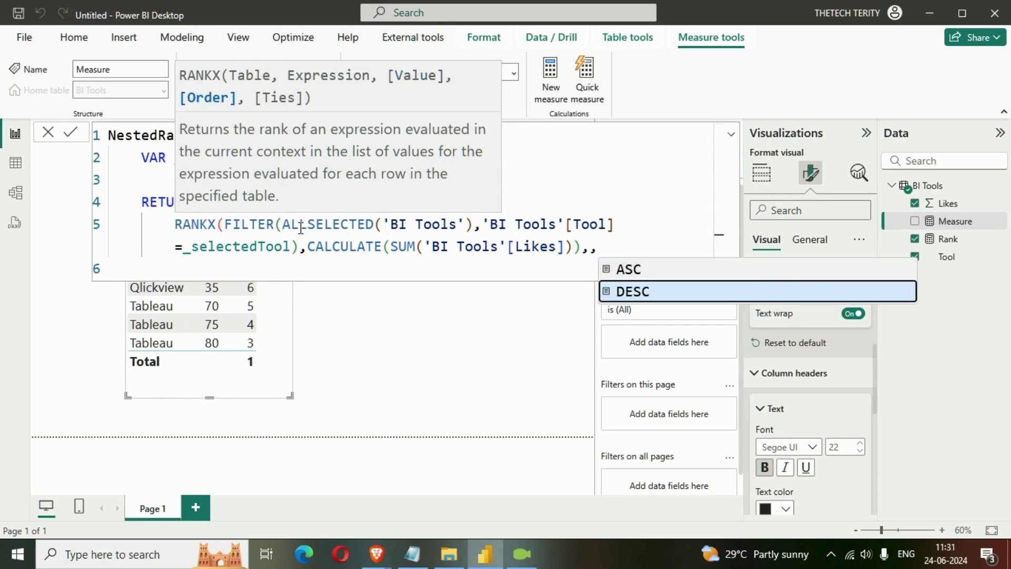
key(Tab)
text(,)
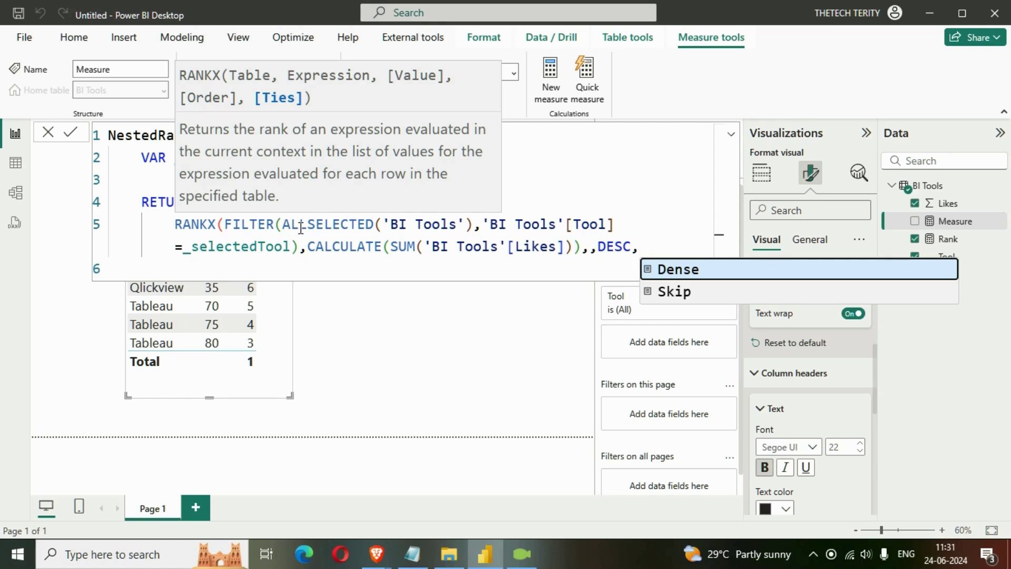
key(Tab)
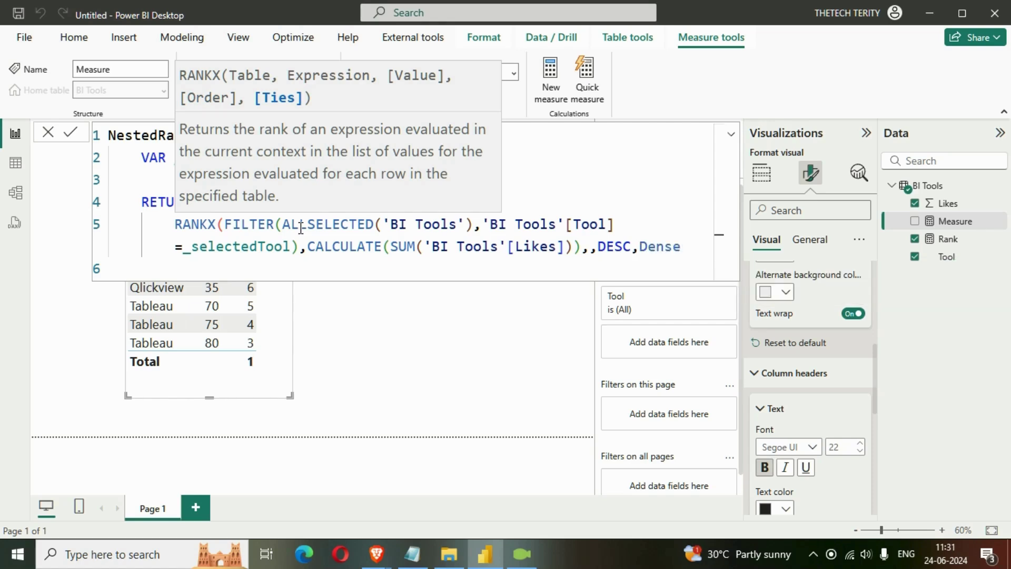
text())
key(Return)
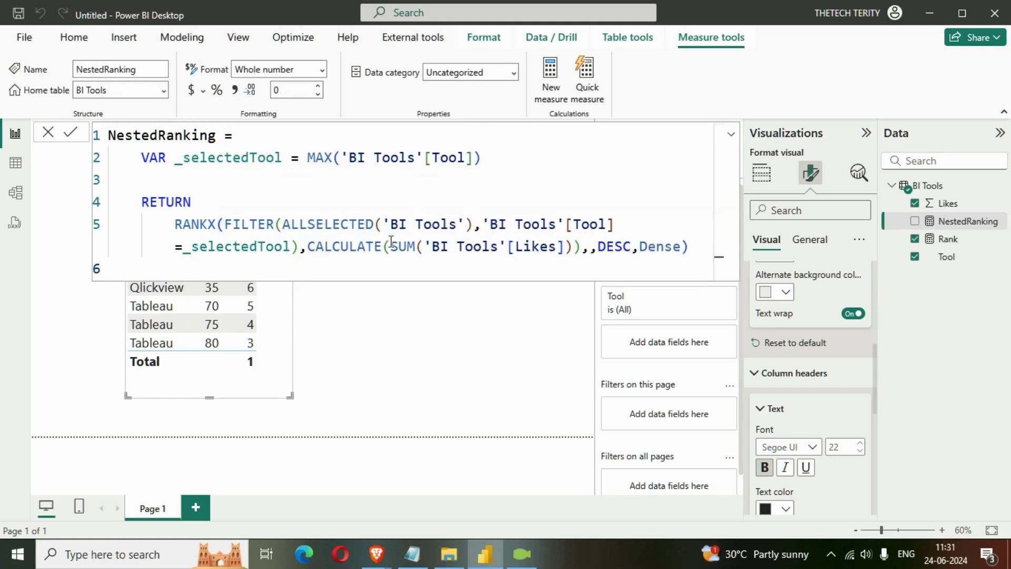
Break the NestedRanking formula before CALCULATE so that expression starts on its own line 6
click(305, 245)
key(shift+Return)
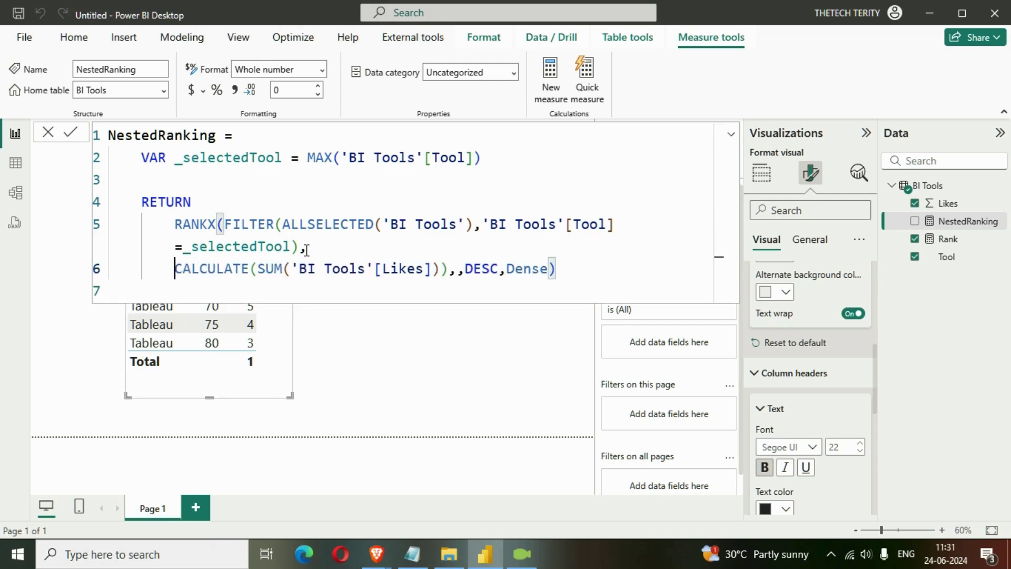
click(170, 246)
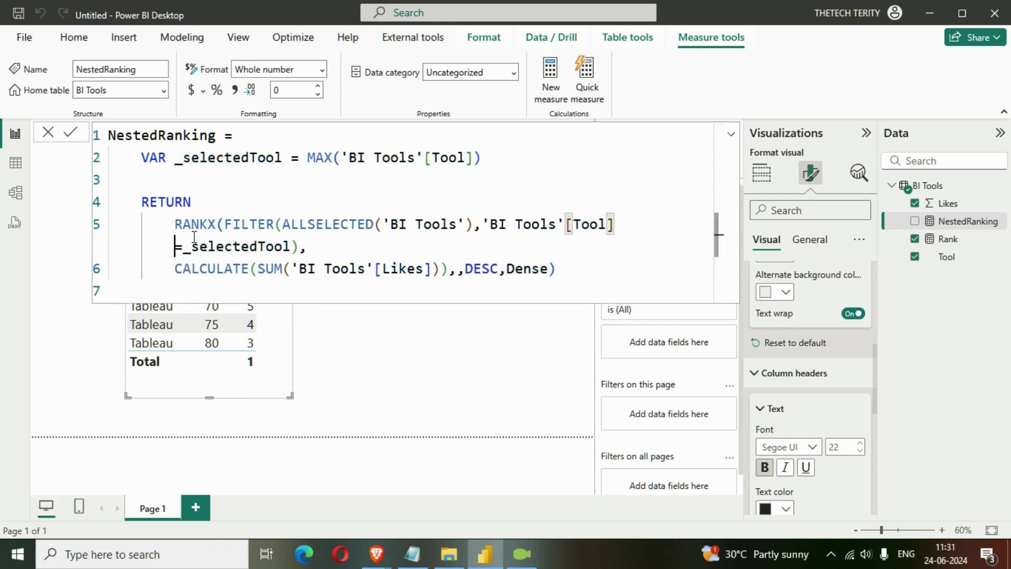
click(582, 263)
click(731, 135)
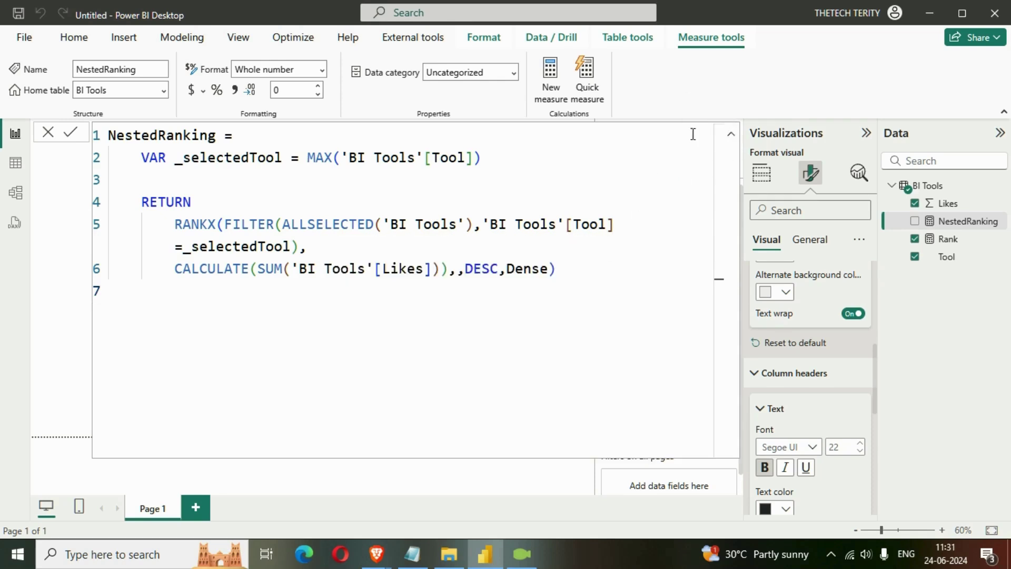
click(731, 135)
Add the NestedRanking measure to the table visual and widen the visual to fit the new column
click(267, 267)
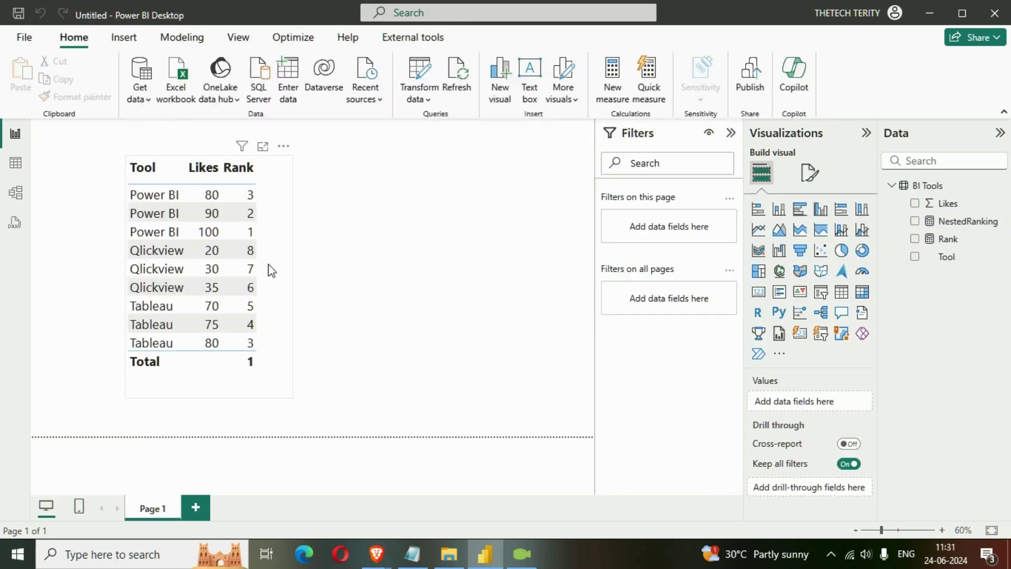
click(914, 221)
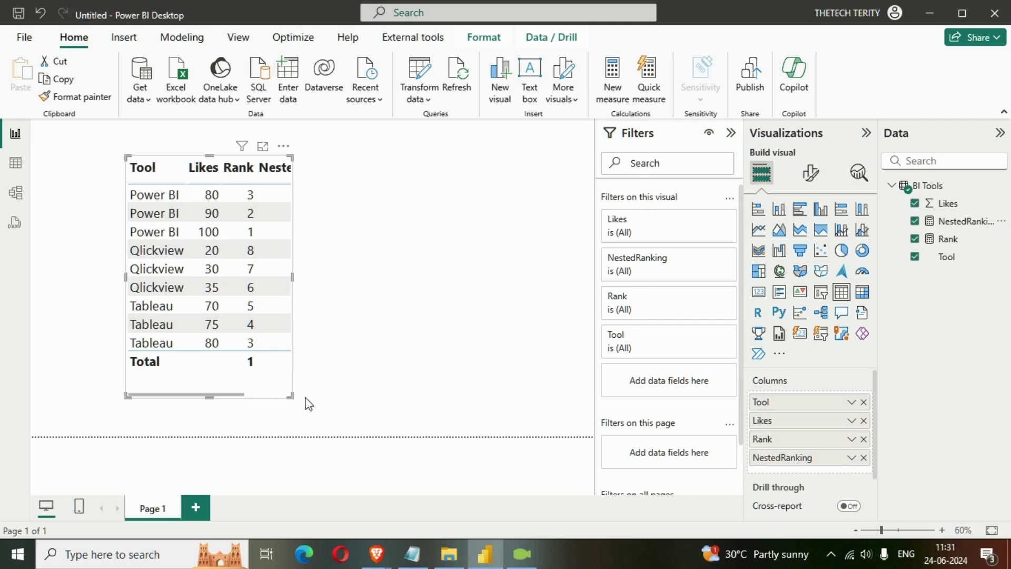
drag(286, 397, 431, 400)
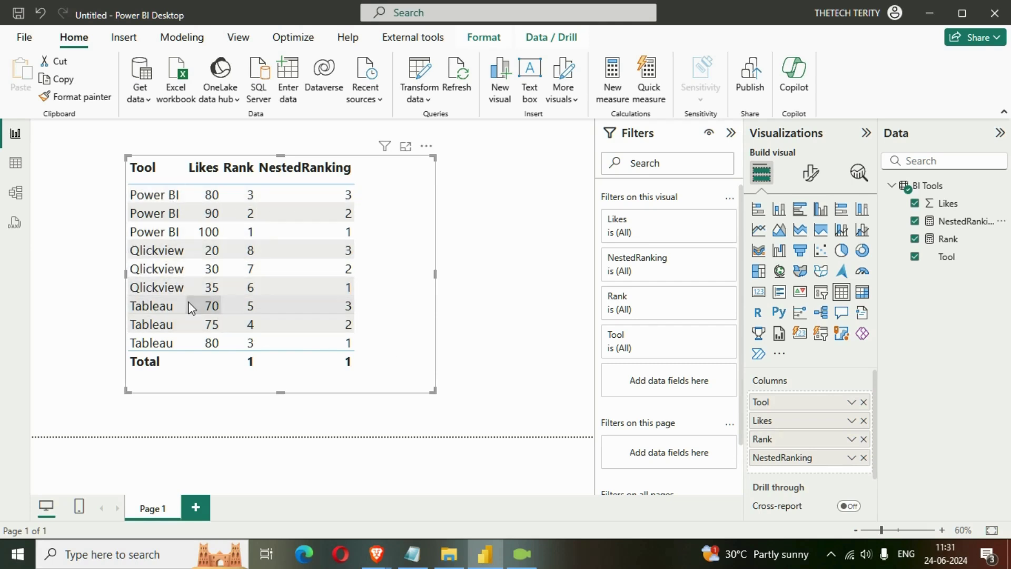
Sort the table by NestedRanking in ascending order and narrow the visual slightly
click(267, 182)
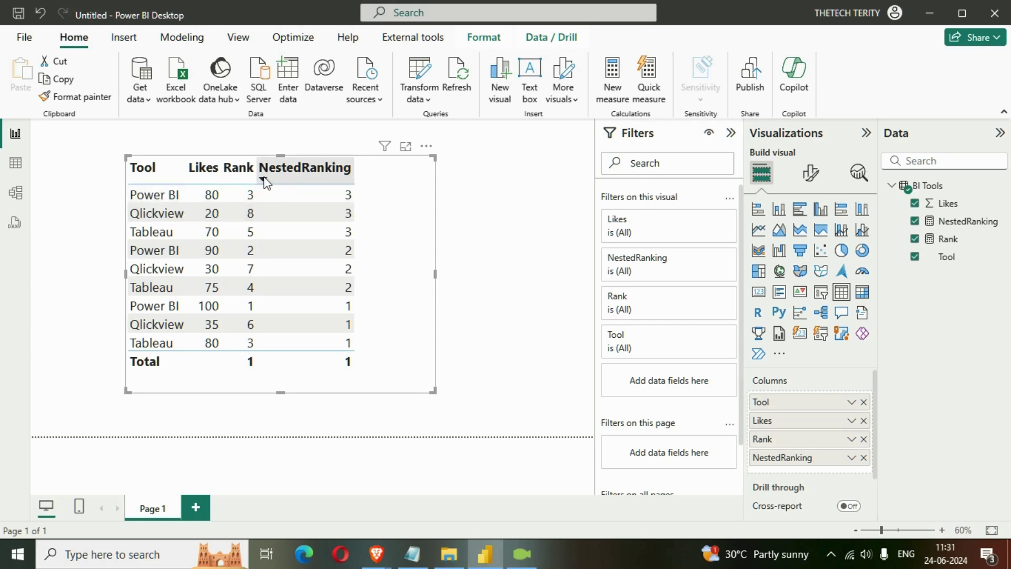
click(267, 182)
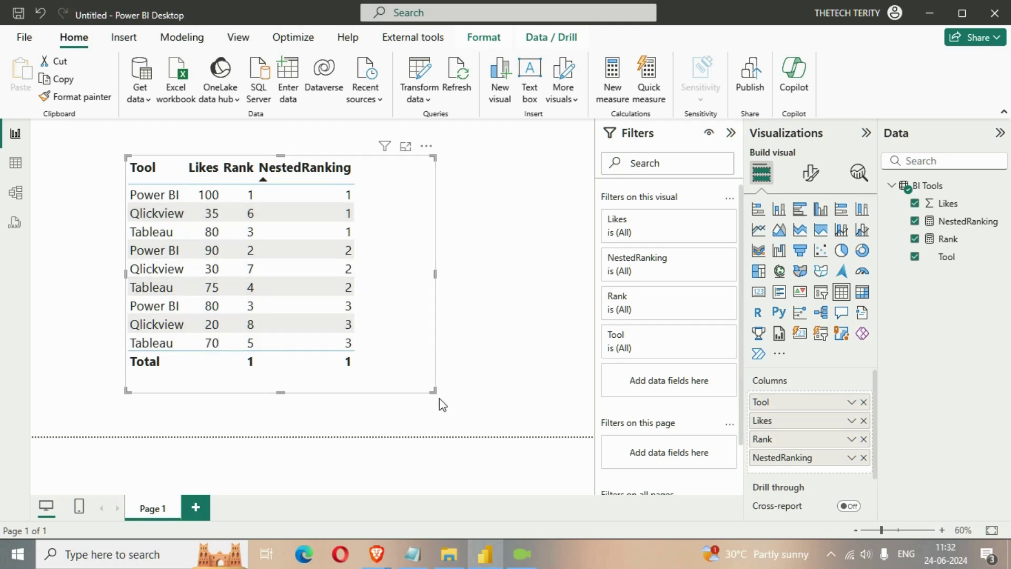
mouse_move(432, 389)
mouse_down()
mouse_move(409, 399)
mouse_move(416, 396)
mouse_up()
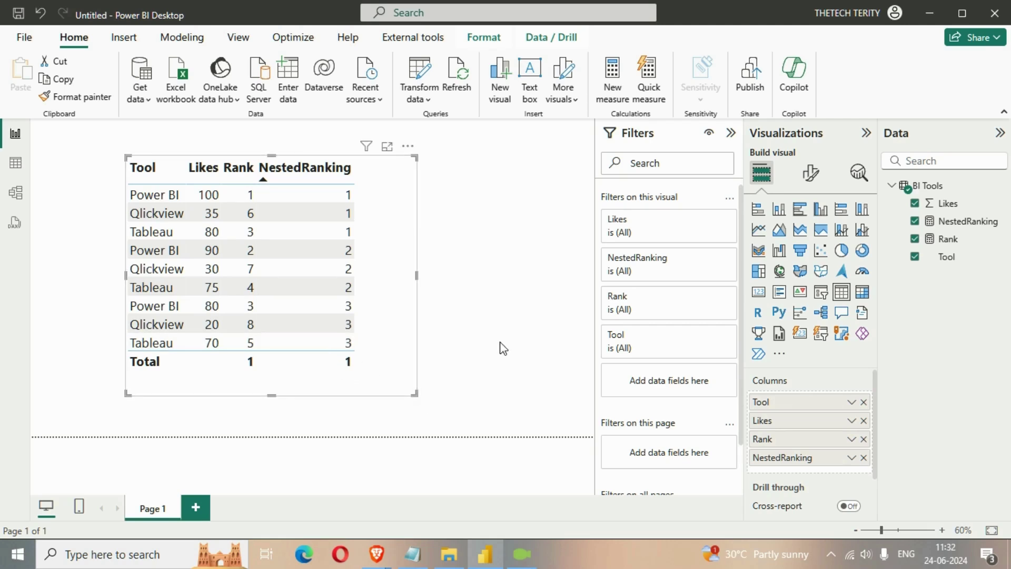
Open the NestedRanking measure's formula and insert an opening IF function in front of RANKX on line 5
click(961, 225)
click(731, 138)
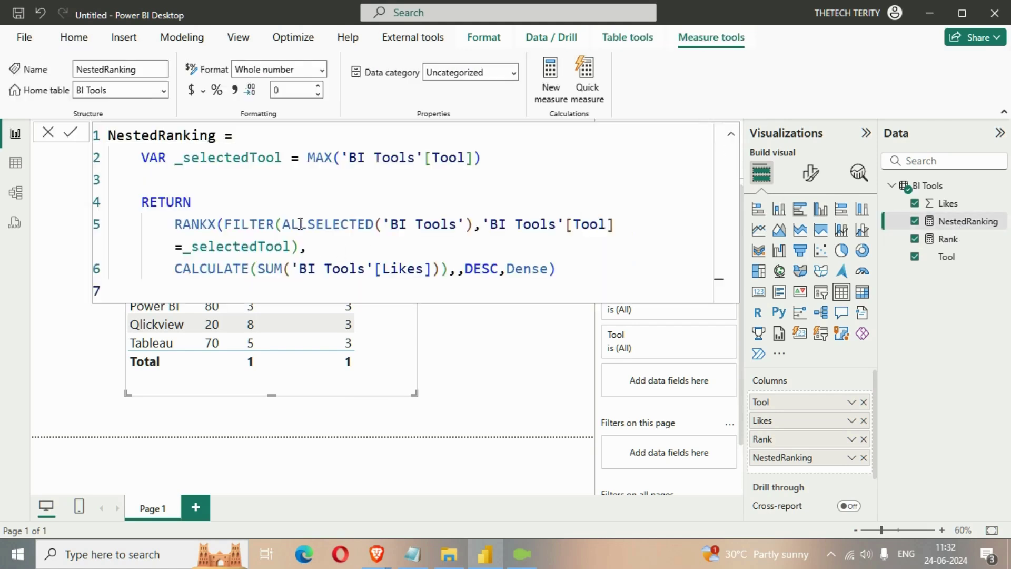
drag(175, 225, 212, 226)
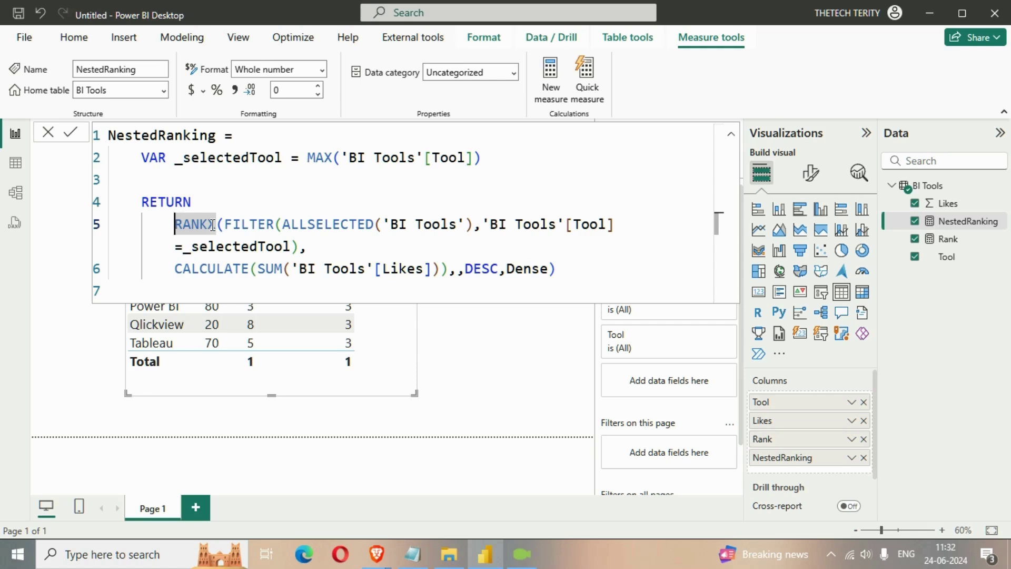
text(IF)
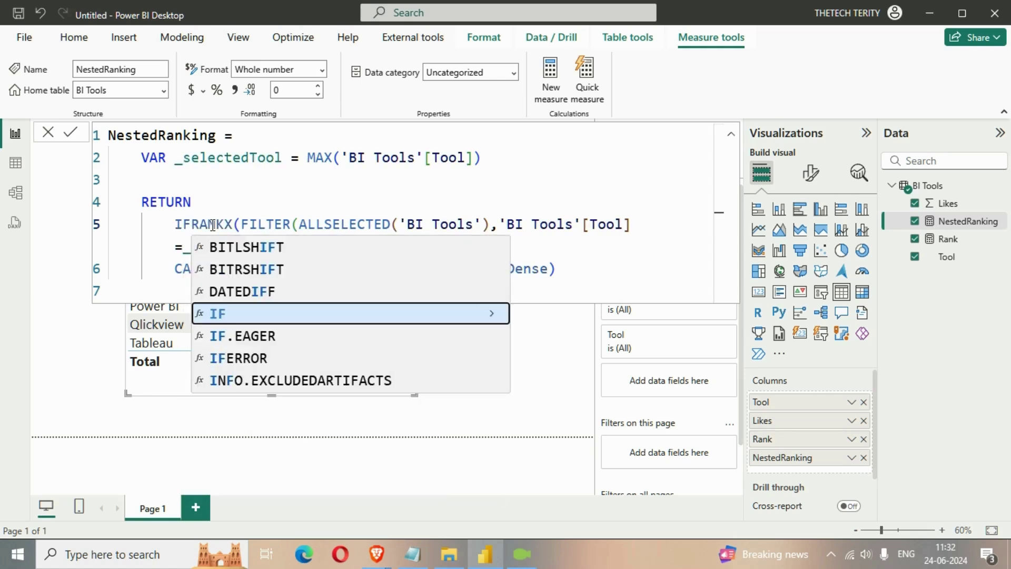
text(()
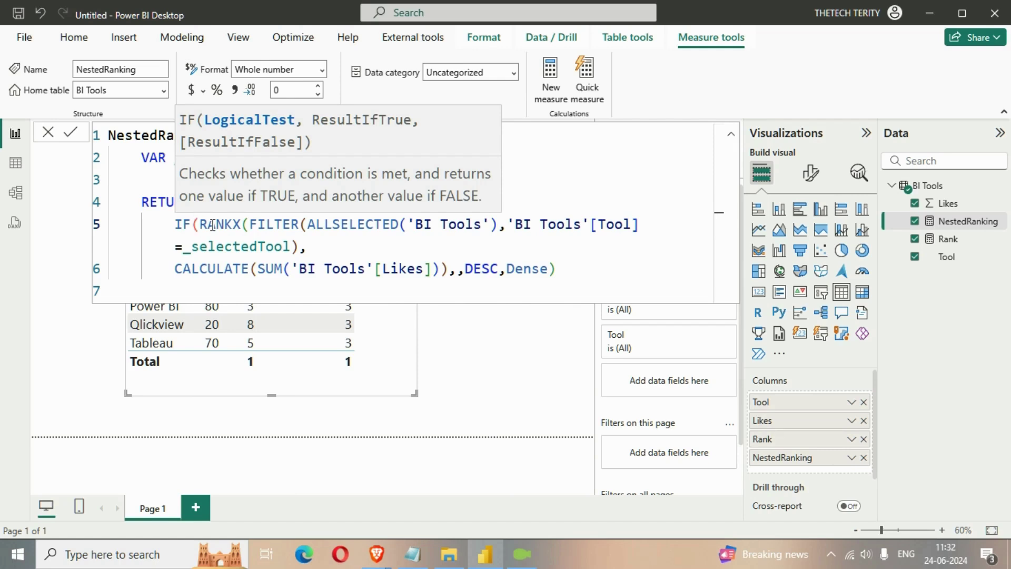
Set the IF function's logical test to ISINSCOPE('BI Tools'[Tool]), with the RANKX expression following as the true result
text(ISINSCOPE()
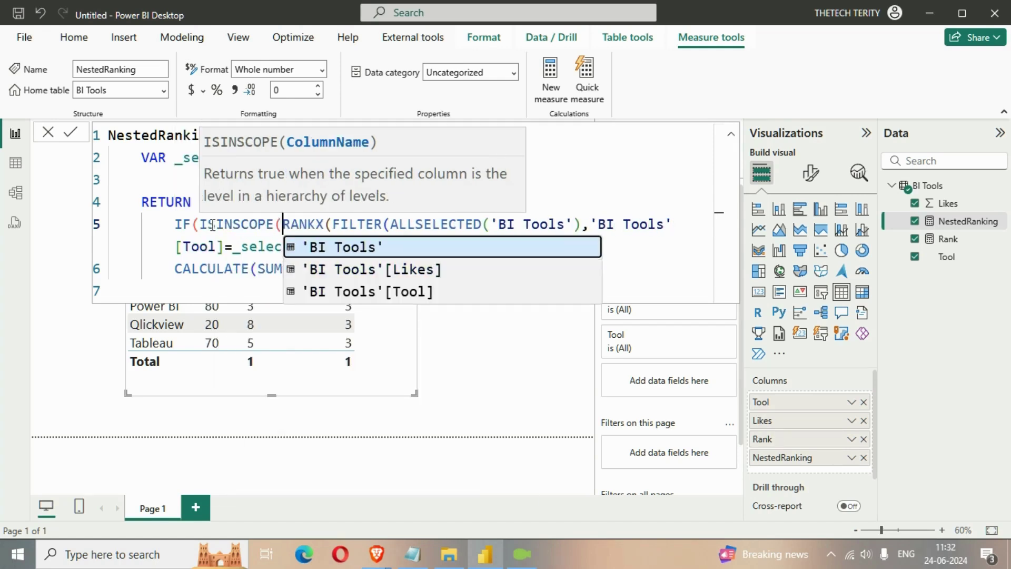
key(Tab)
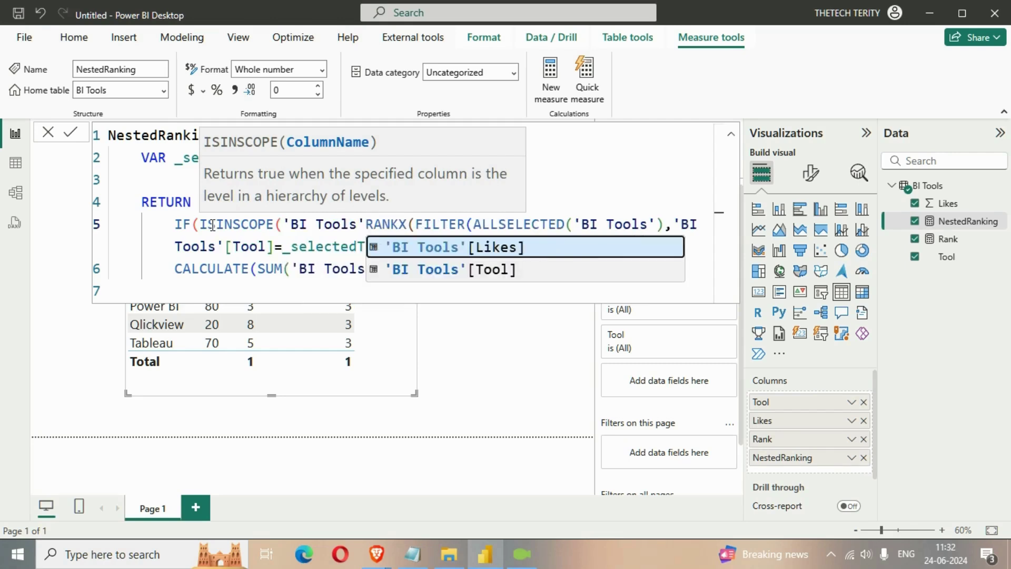
key(Escape)
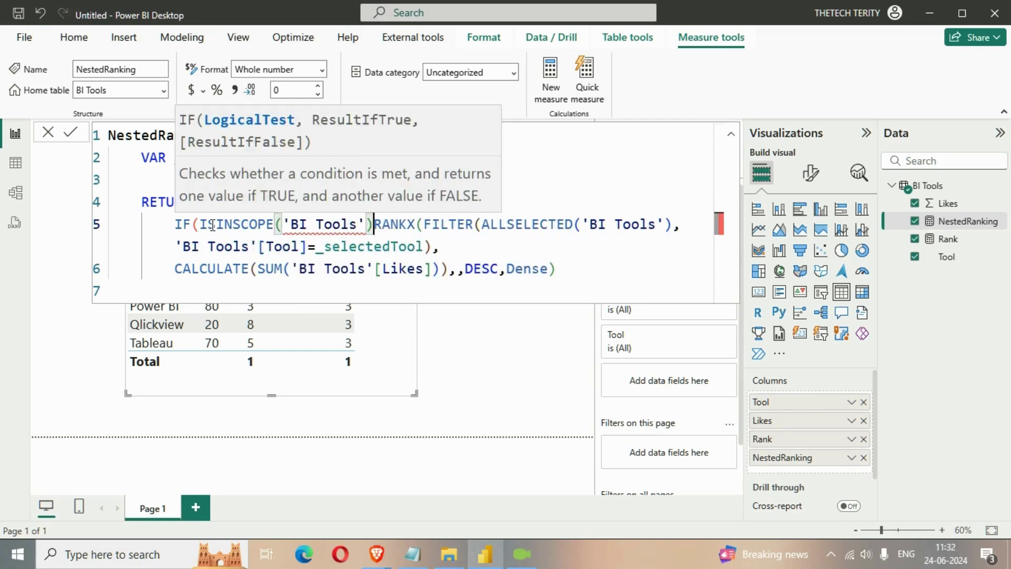
text(),)
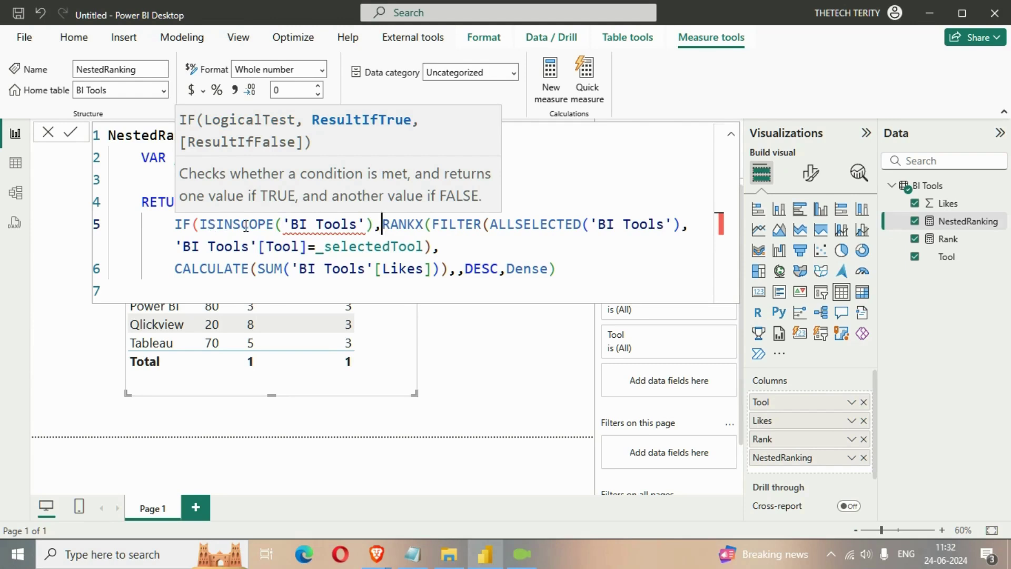
key(BackSpace)
key(BackSpace)
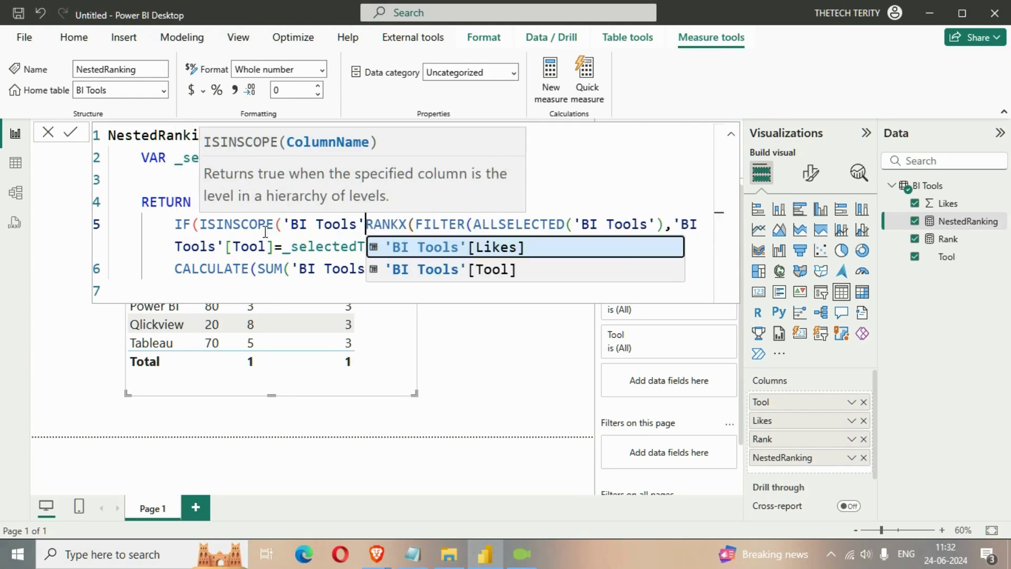
click(410, 271)
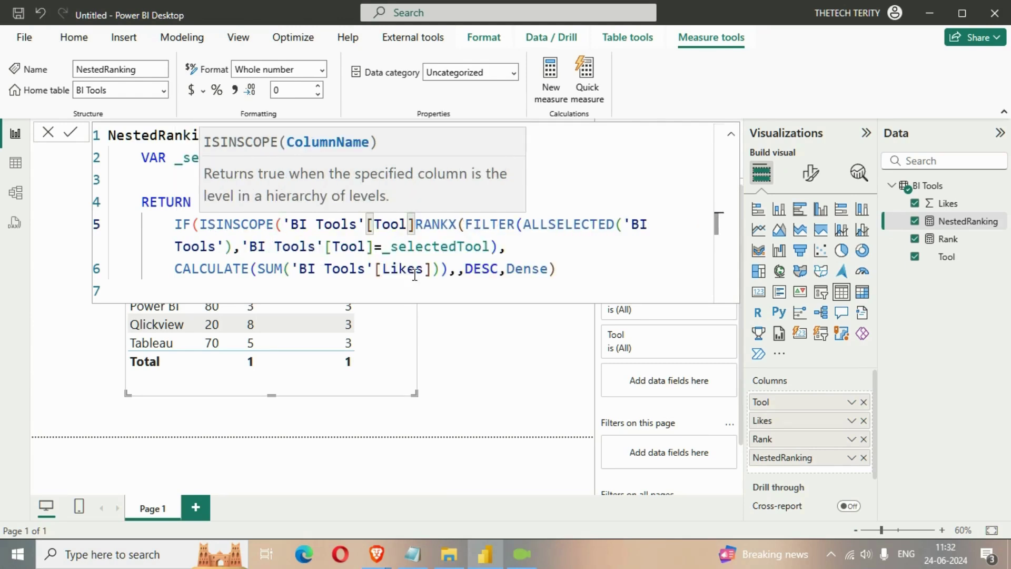
text(),)
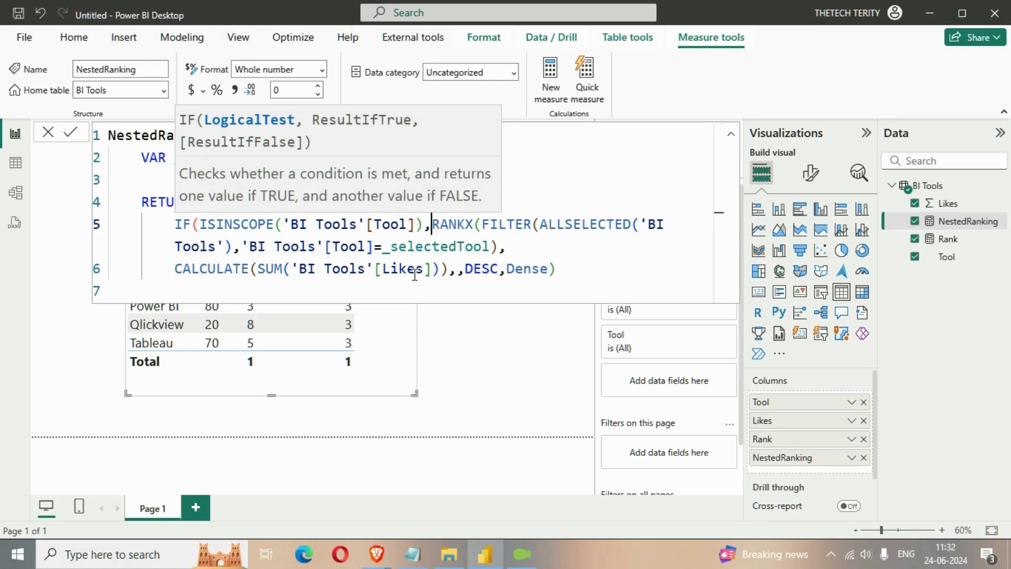
Complete the NestedRanking formula with BLANK() as the IF function's false result after RANKX, commit the measure and collapse its formula
click(556, 269)
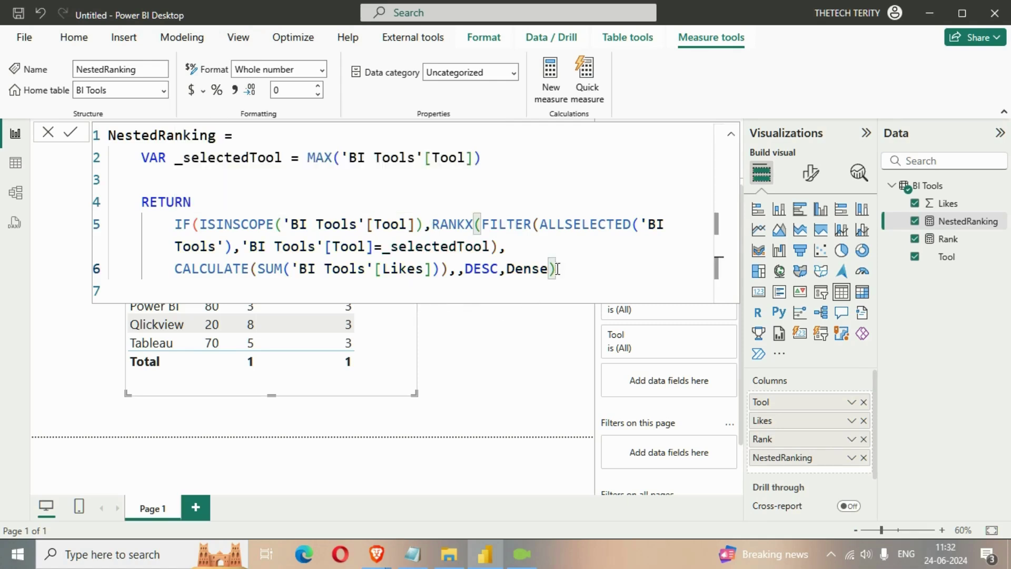
text(,)
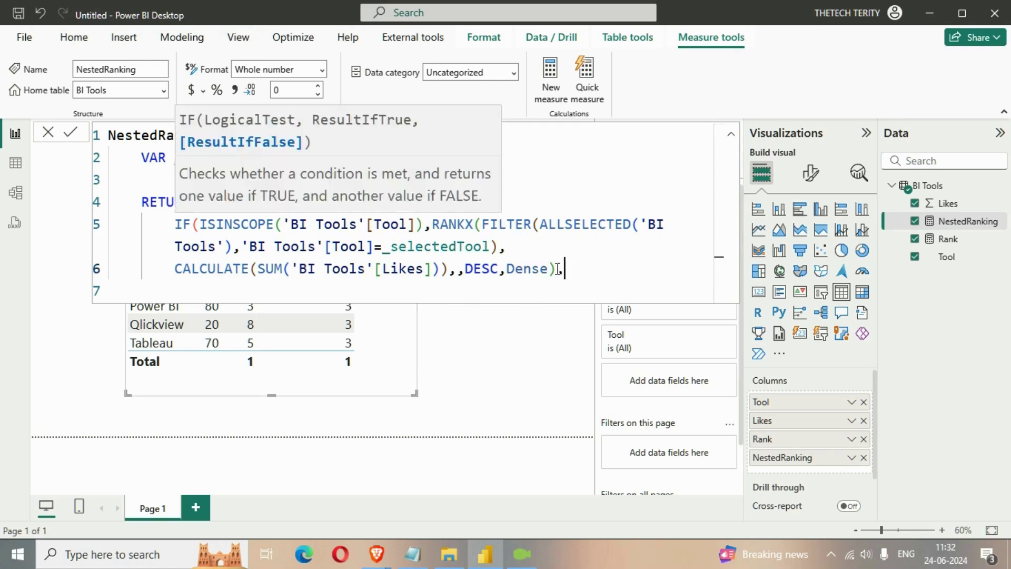
key(BackSpace)
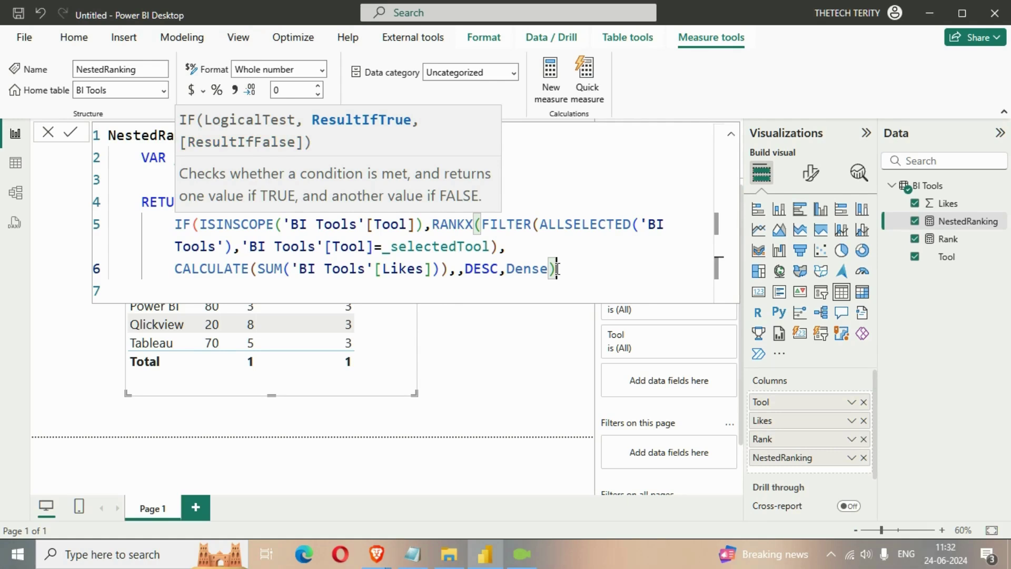
text(,)
text(BLAN)
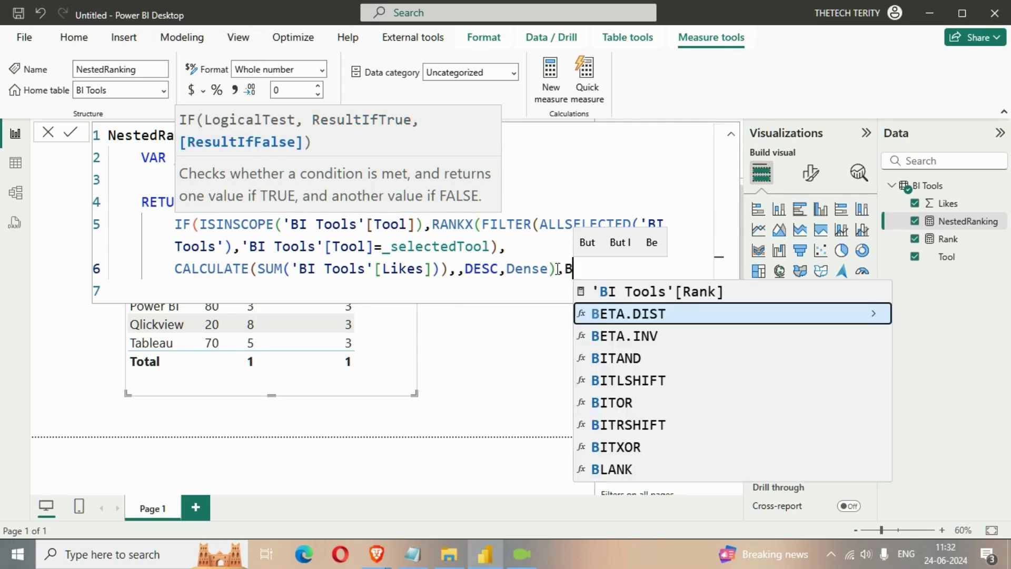
key(Tab)
text())
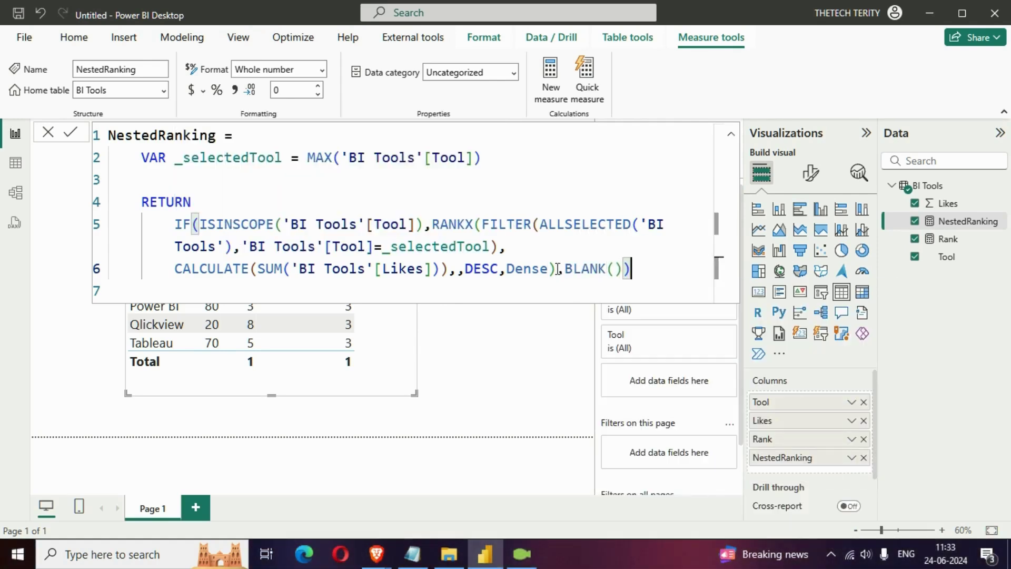
key(Return)
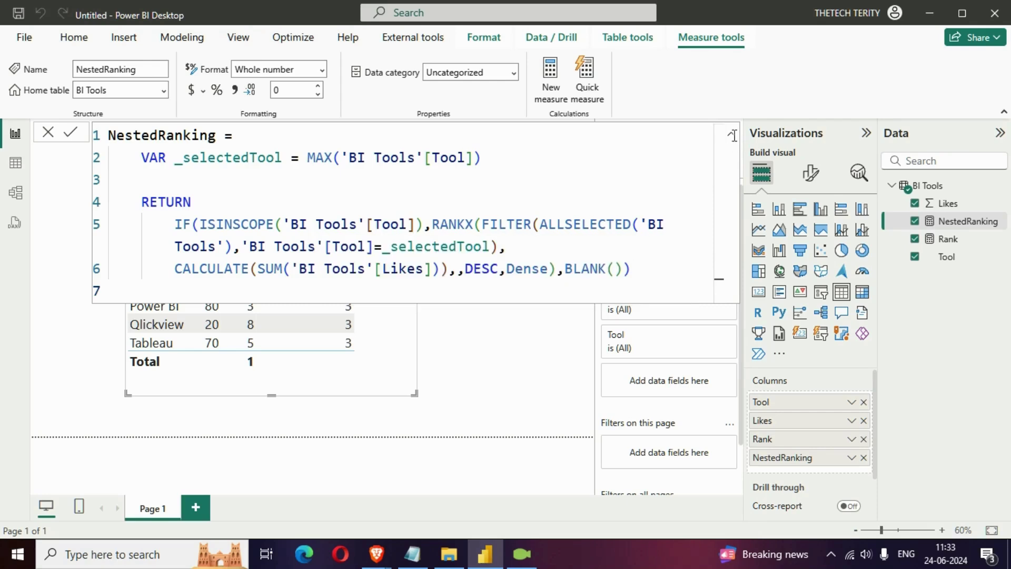
click(731, 134)
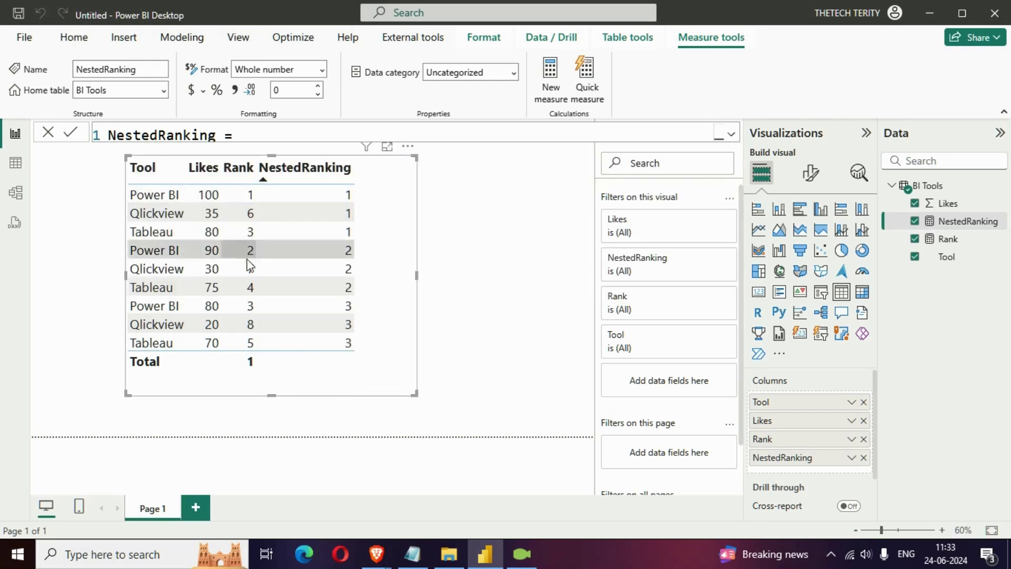
Open the Rank measure's formula and wrap RANKX in an IF function whose logical test is HASONEVALUE('BI Tools'[Tool])
click(954, 238)
click(731, 134)
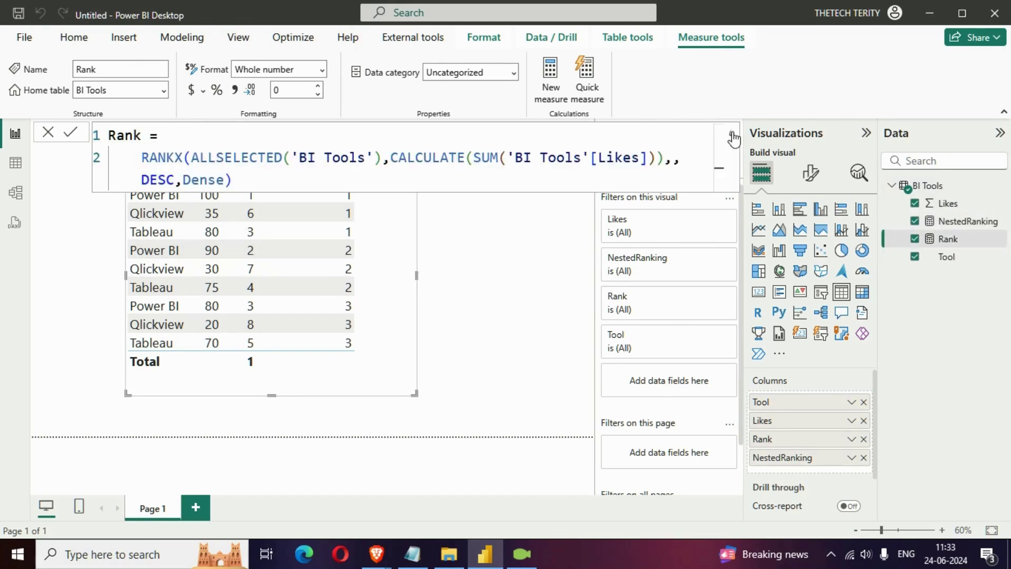
click(141, 158)
text(IF)
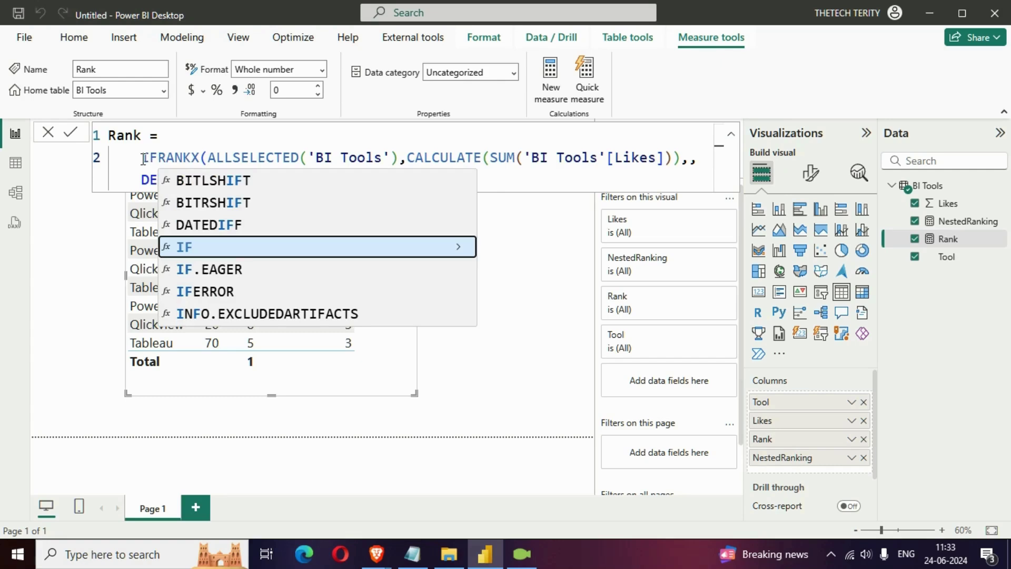
text((HAS)
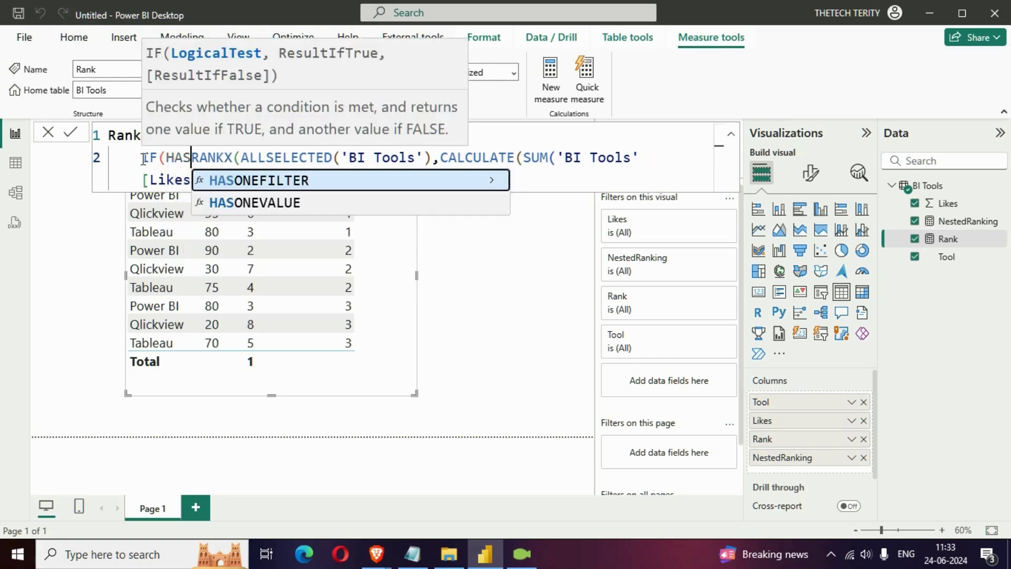
key(Down)
key(Tab)
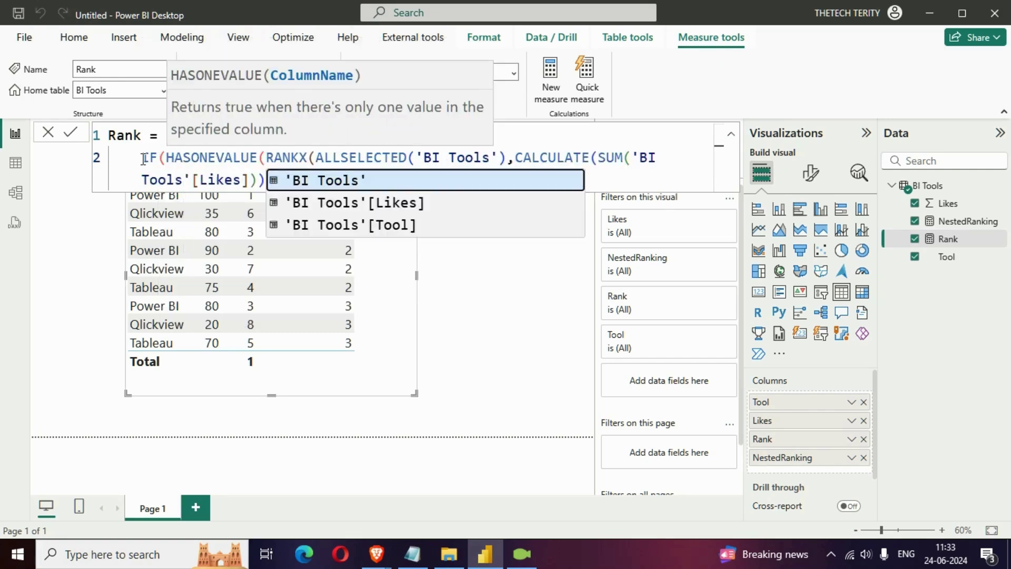
key(Down)
key(Down)
key(Tab)
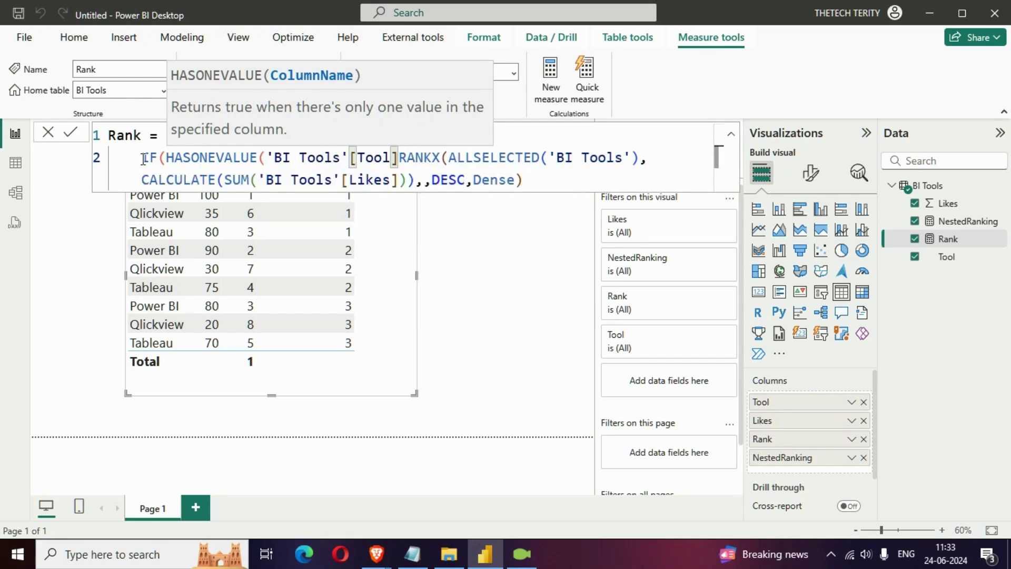
text(),)
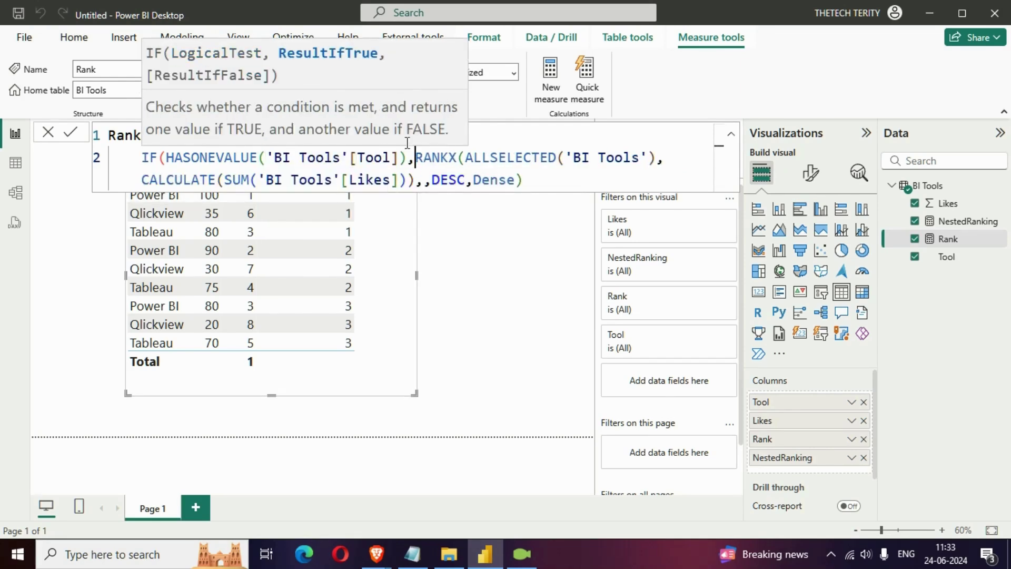
Finish the Rank formula with BLANK() as the IF function's false result, commit the measure and deselect the table visual
click(534, 181)
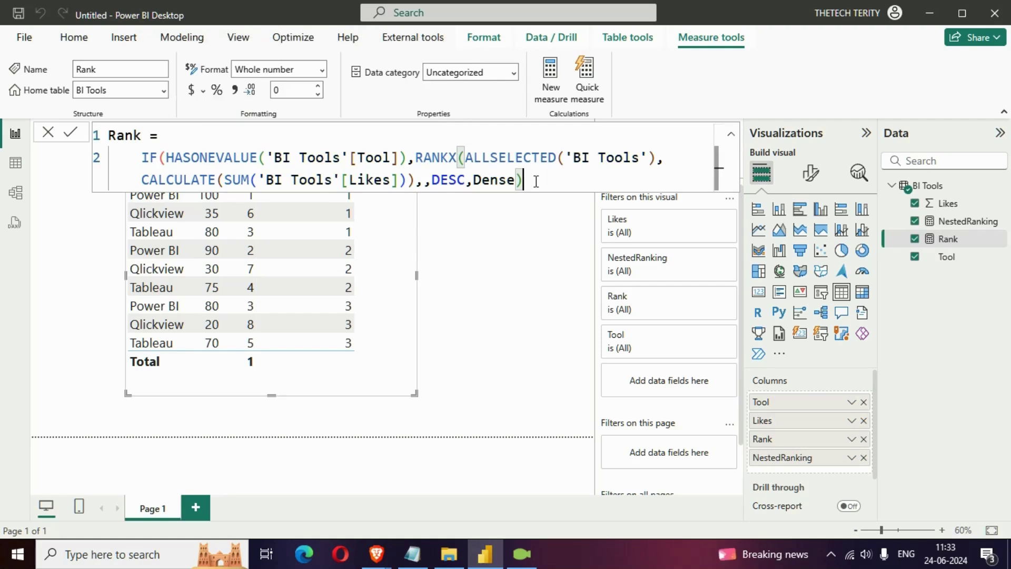
text(,)
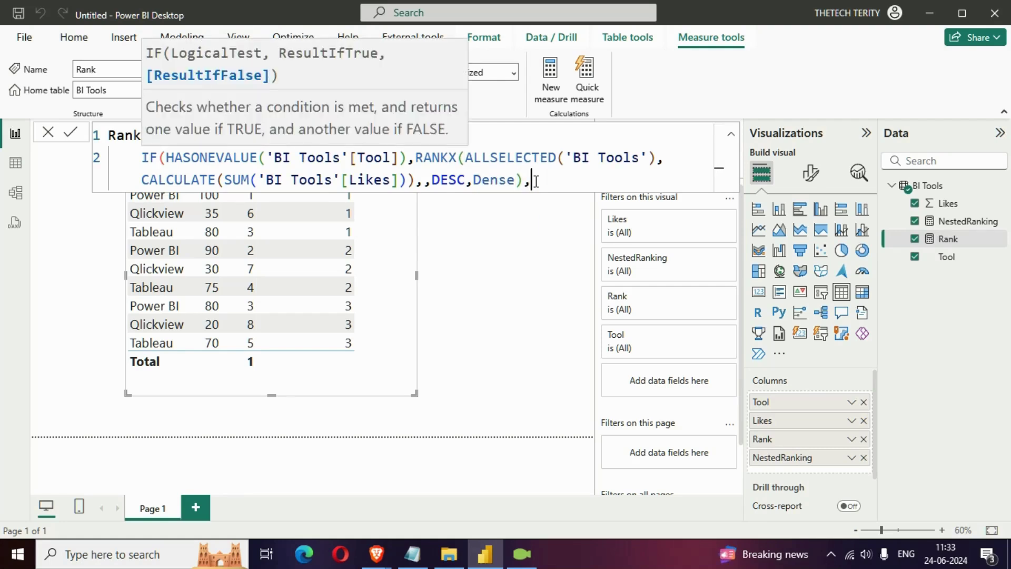
text(BLANK()))
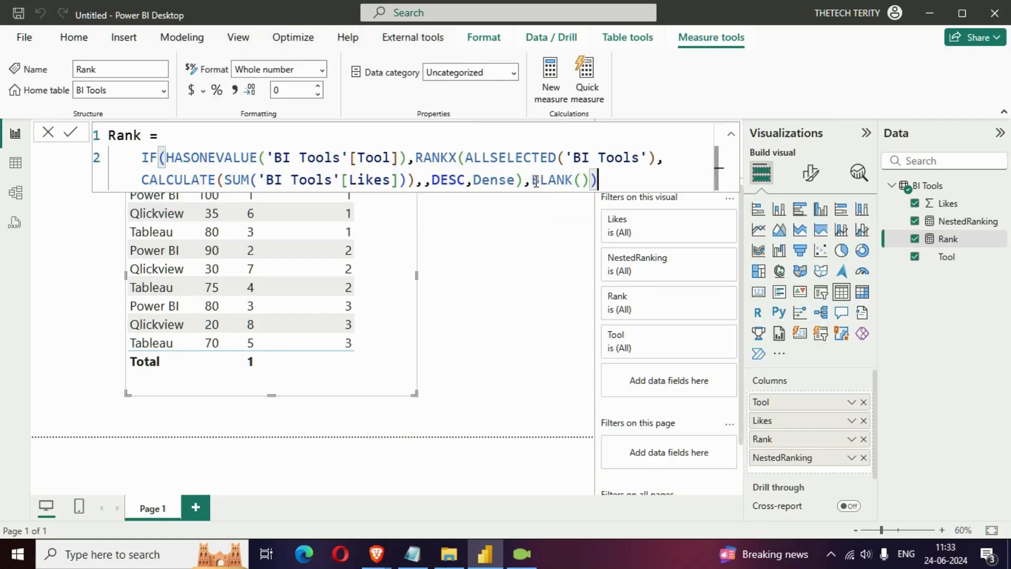
key(Return)
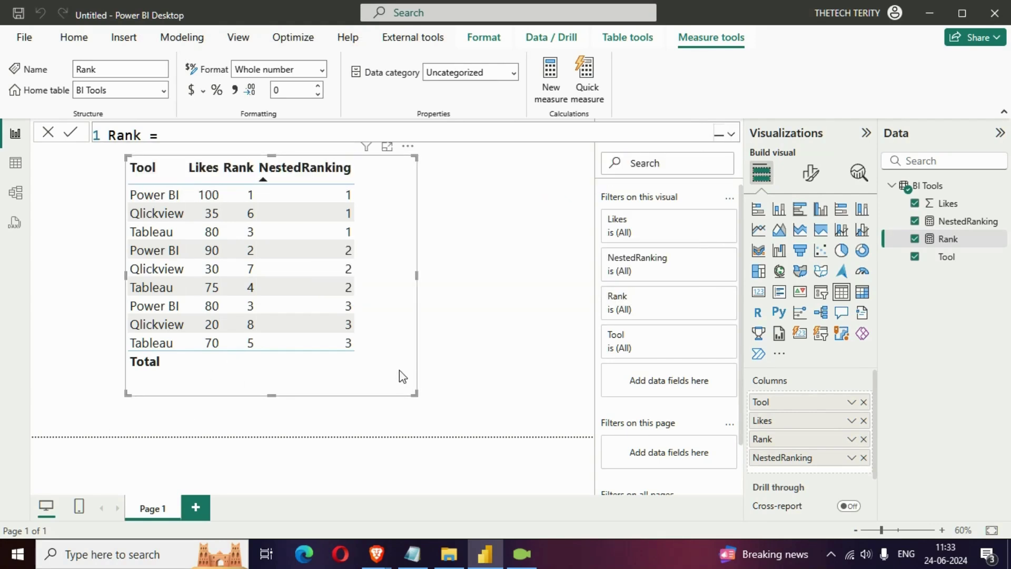
click(519, 350)
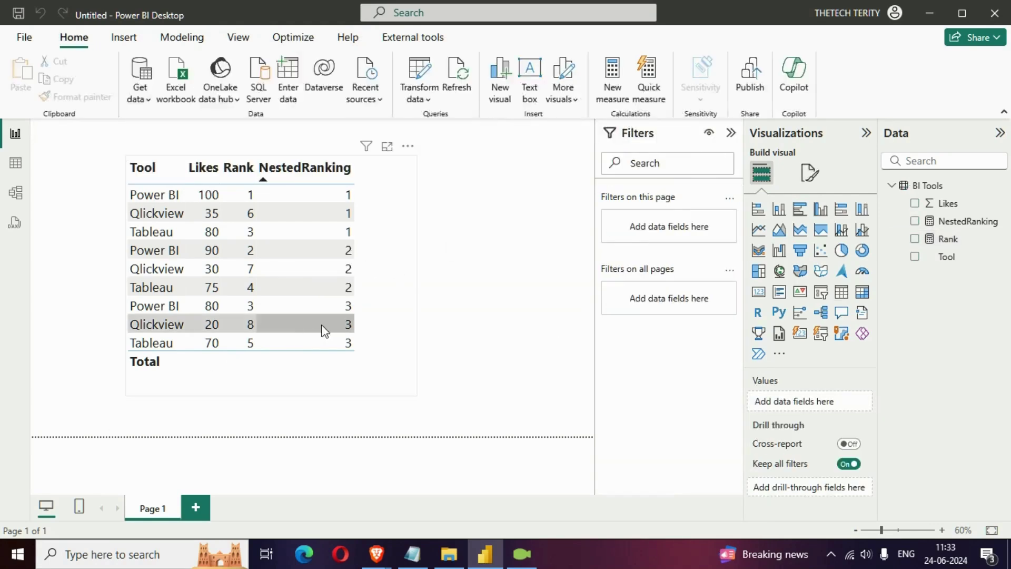